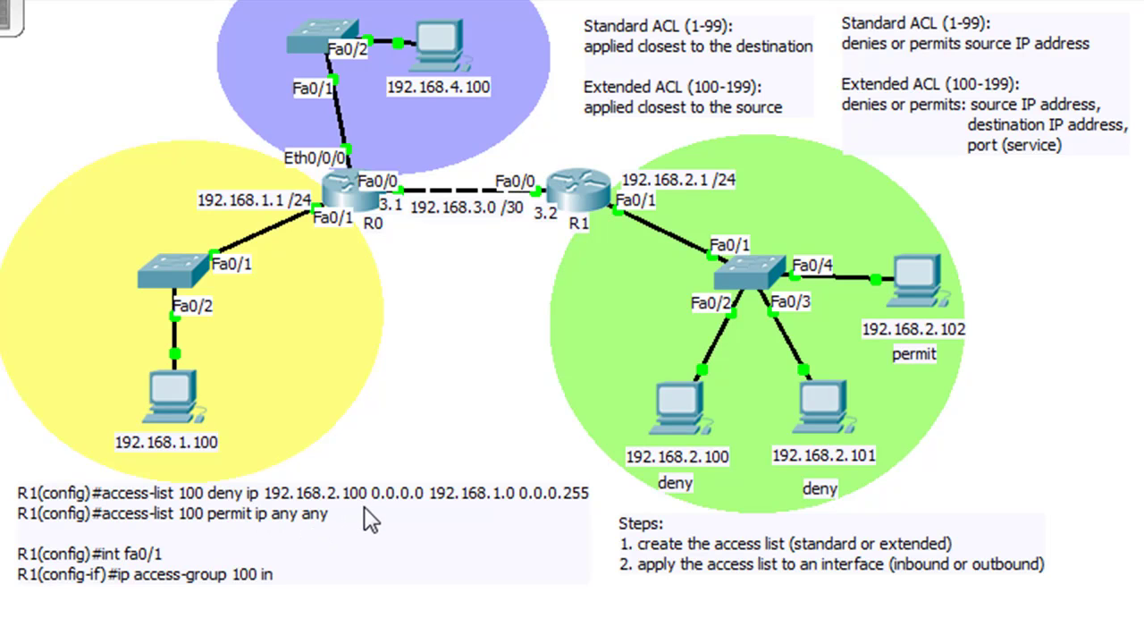
# Replace the 'deny' text in the note under PC 192.168.2.101 with 'permit'
pyautogui.click(835, 489)
pyautogui.moveTo(839, 489); pyautogui.dragTo(778, 484)
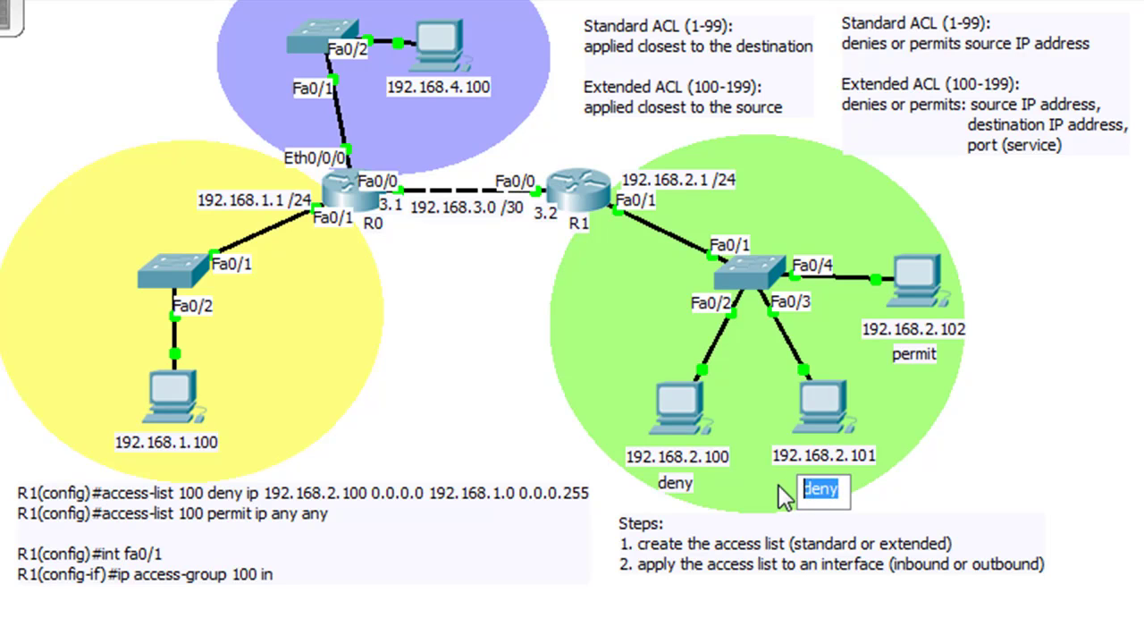
pyautogui.write('permit')
pyautogui.click(1029, 474)
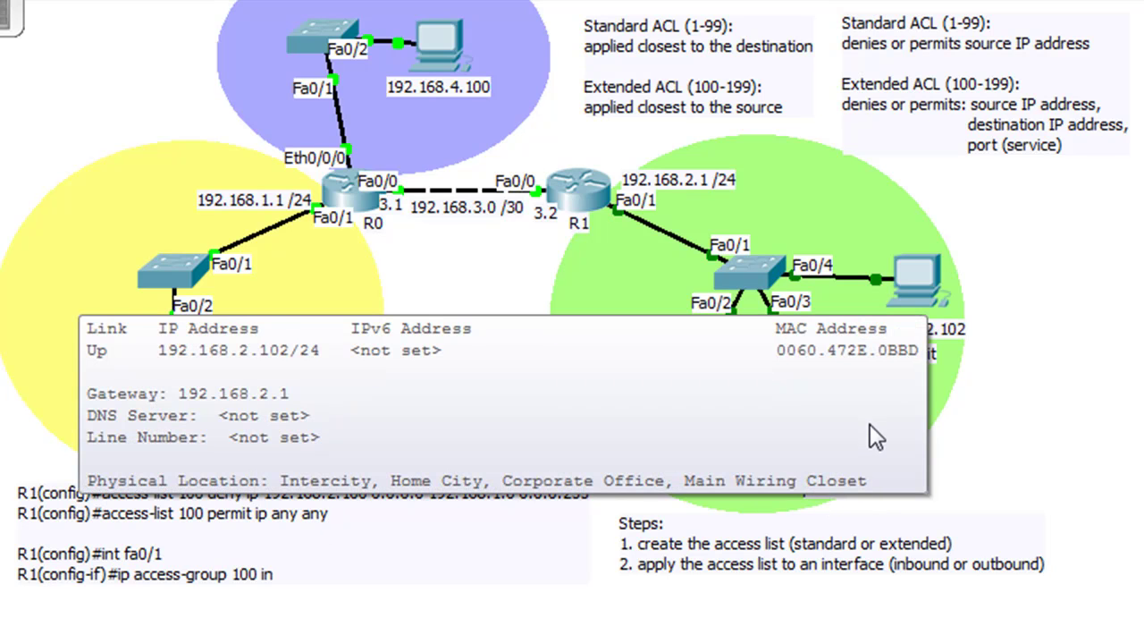
pyautogui.moveTo(894, 370)
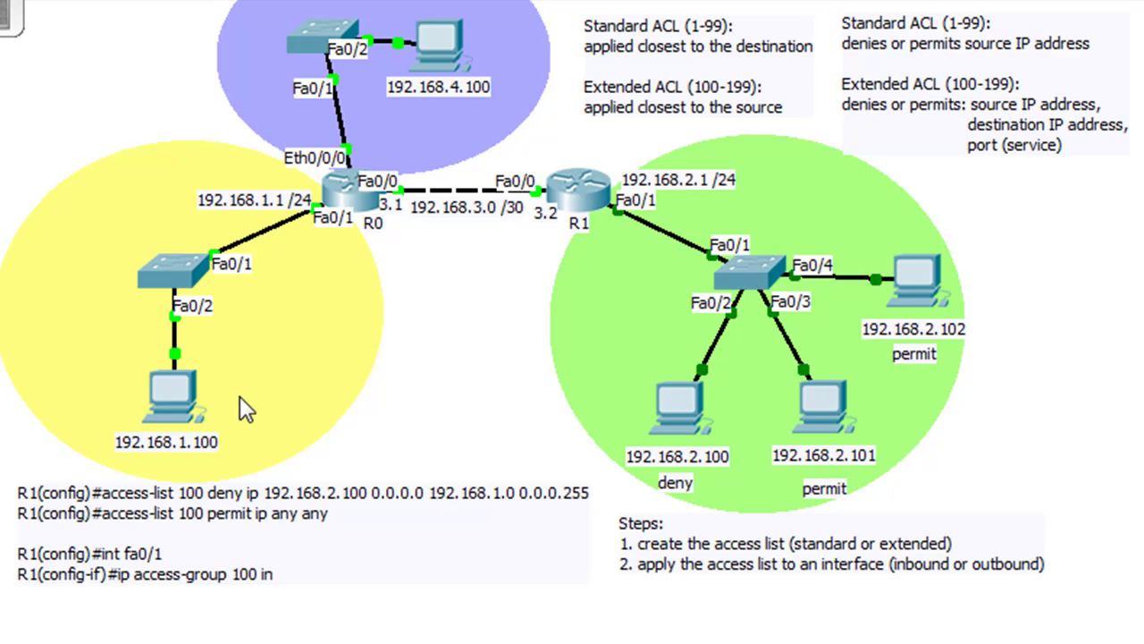
pyautogui.moveTo(417, 28)
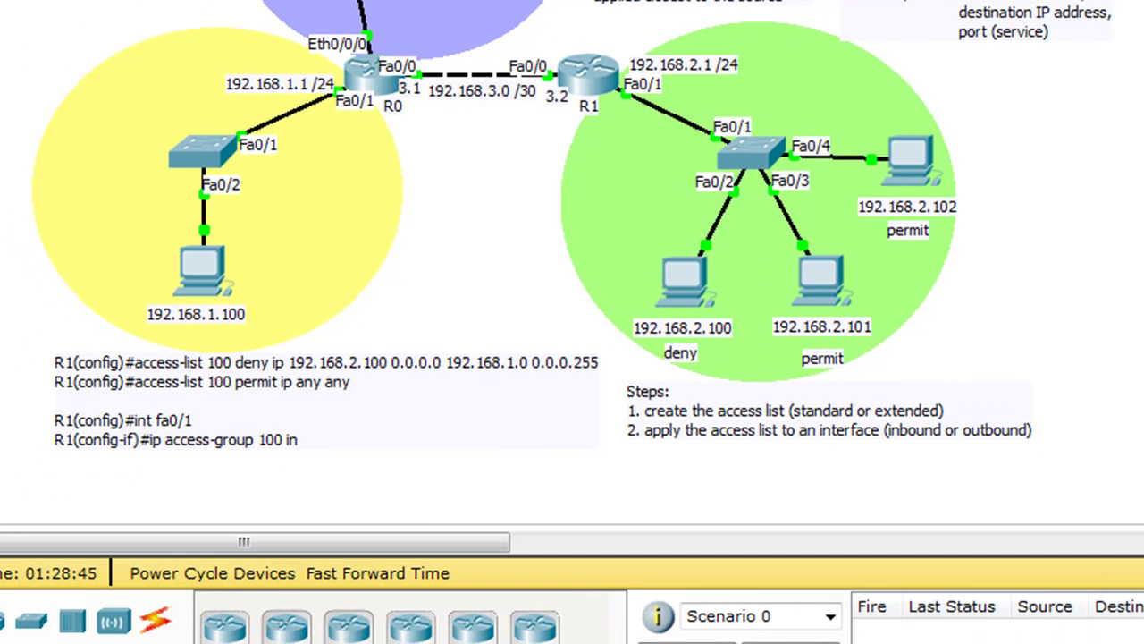
# Place a Server in the yellow area and cable switch Fa0/3 to it with copper straight-through
pyautogui.click(36, 640)
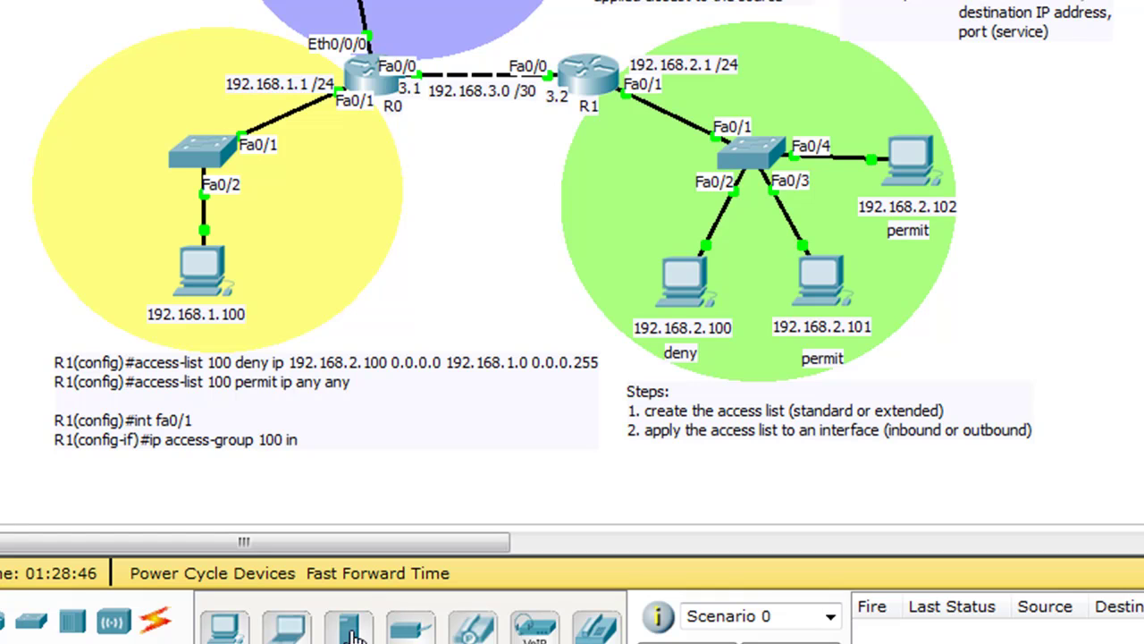
pyautogui.moveTo(355, 637); pyautogui.dragTo(134, 70)
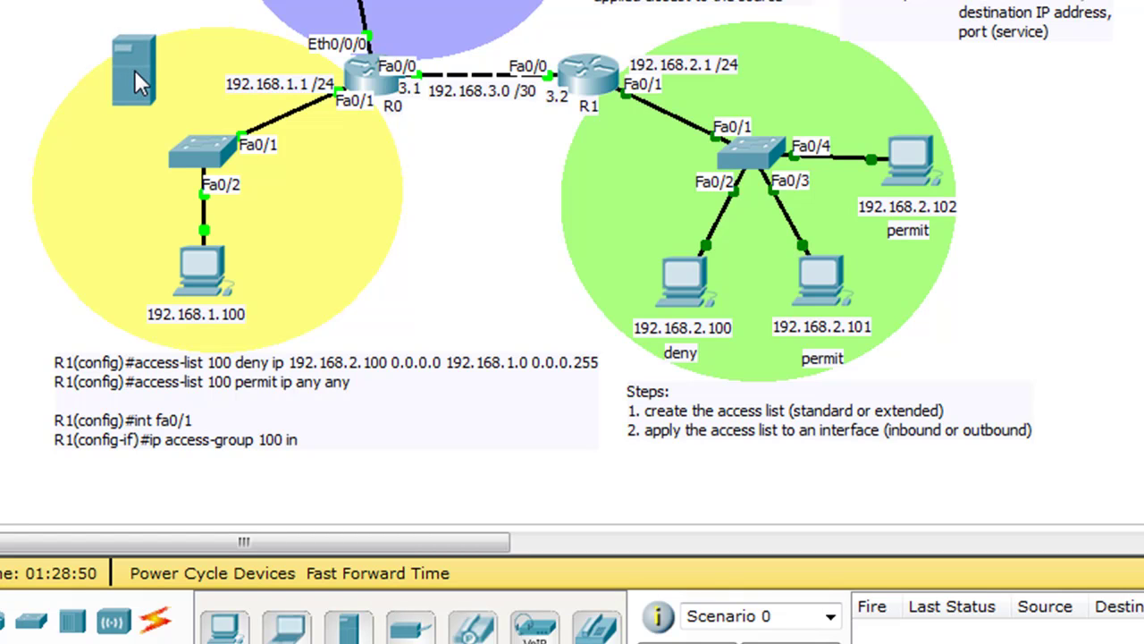
pyautogui.click(160, 623)
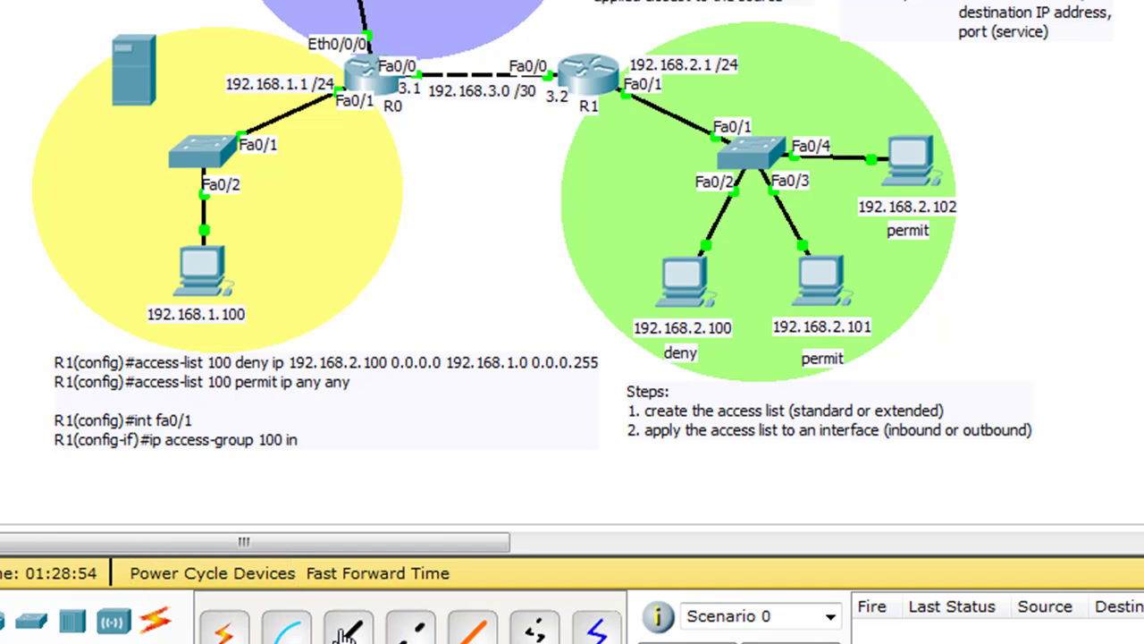
pyautogui.click(349, 630)
pyautogui.click(204, 153)
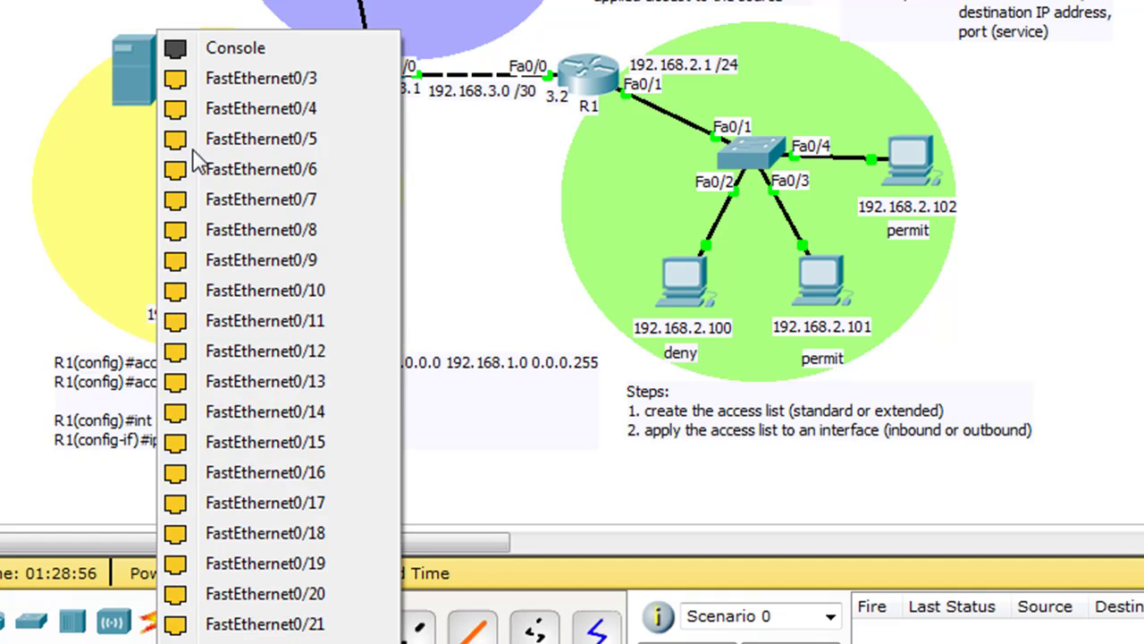
pyautogui.click(212, 89)
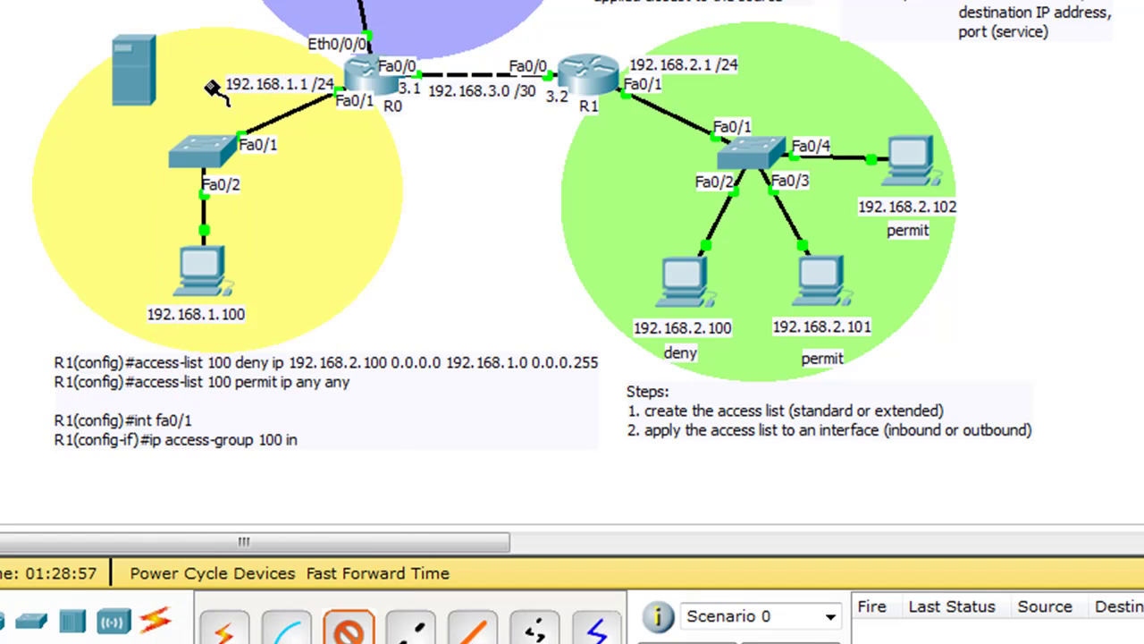
pyautogui.click(131, 64)
pyautogui.click(134, 49)
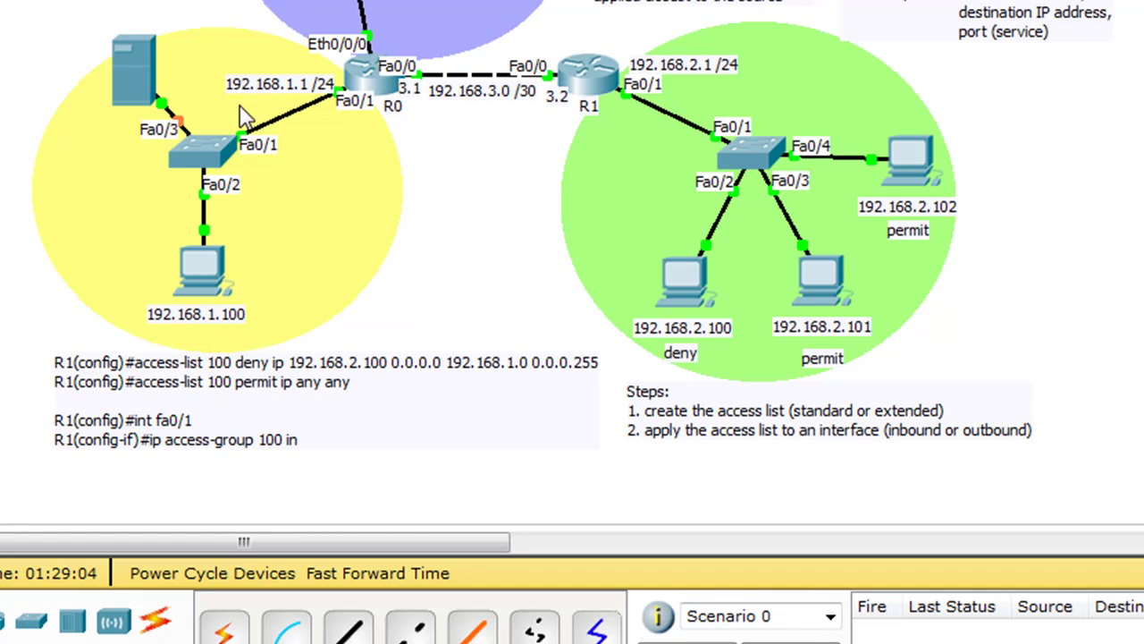
# In Server0's IP Configuration, enter 192.168.1.254, mask 255.255.255.0 and gateway 192.168.1.1
pyautogui.click(131, 68)
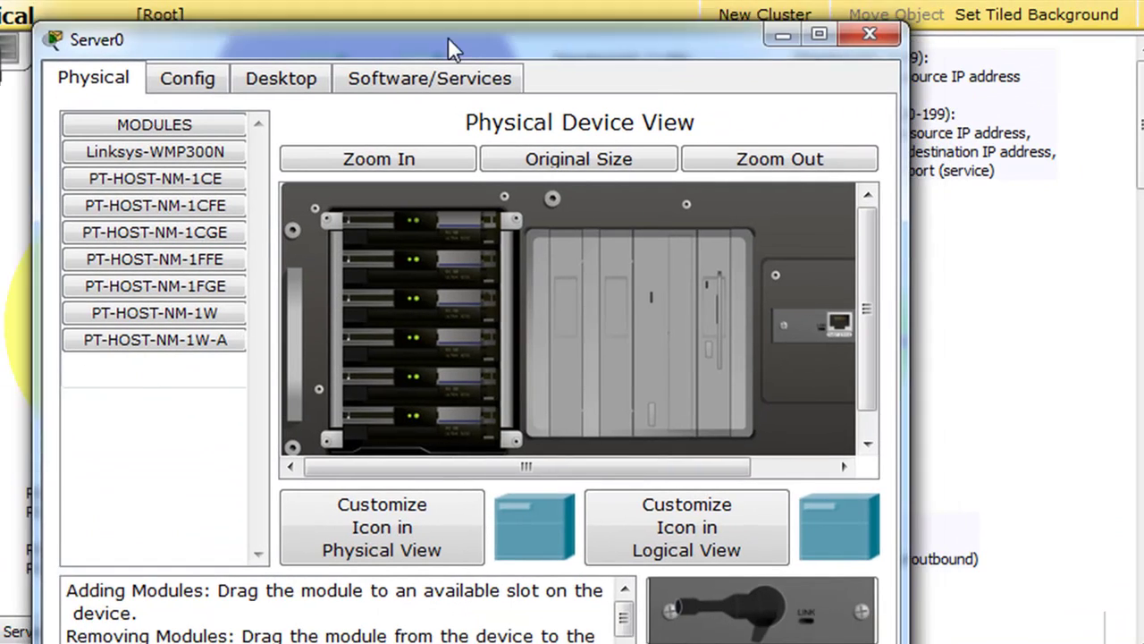
pyautogui.moveTo(447, 37); pyautogui.dragTo(439, 5)
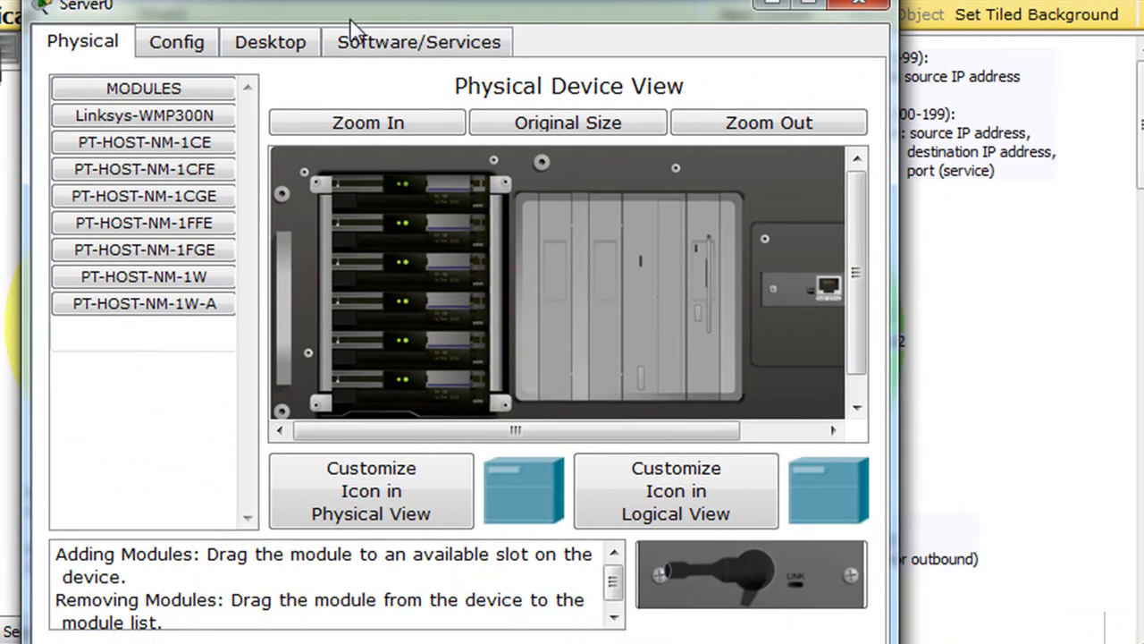
pyautogui.click(292, 42)
pyautogui.click(135, 132)
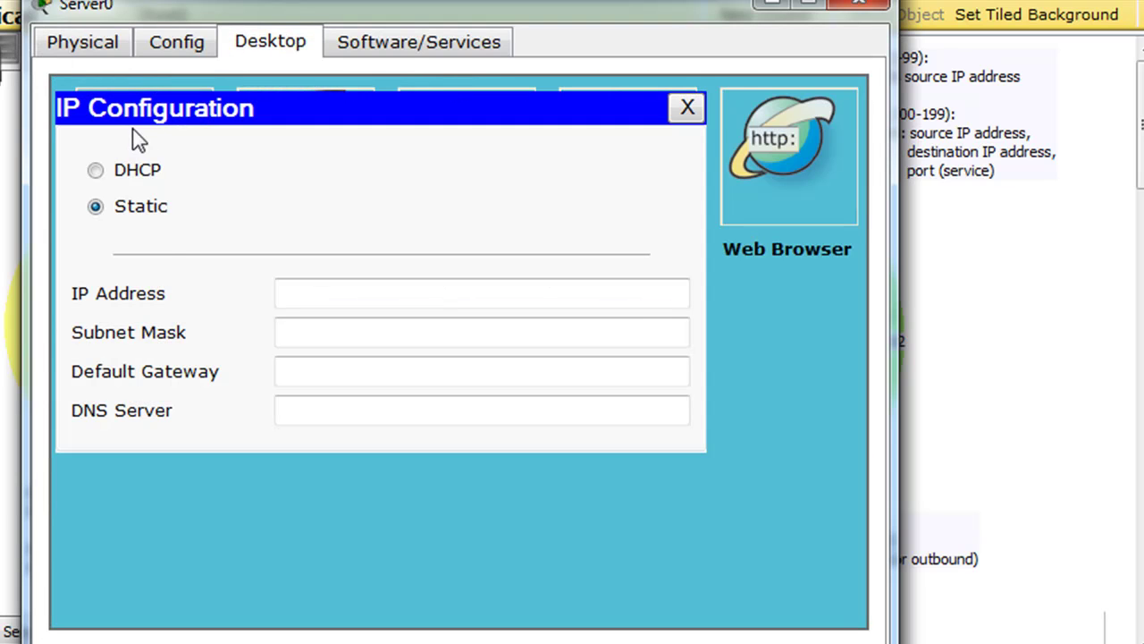
pyautogui.click(299, 295)
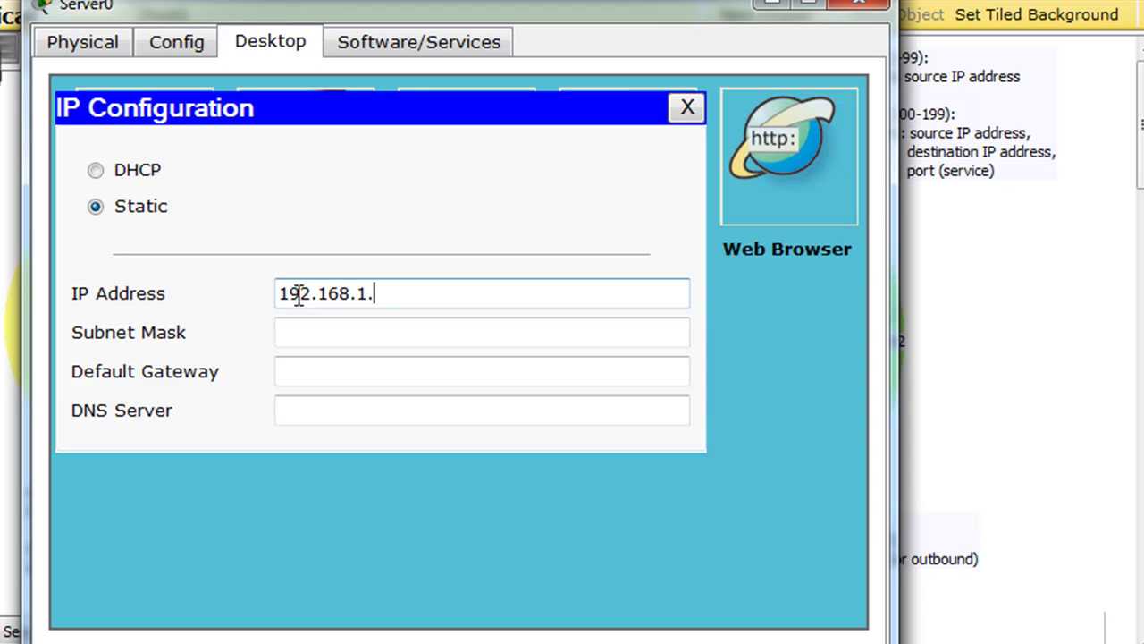
pyautogui.write('192.168.1.254')
pyautogui.click(316, 333)
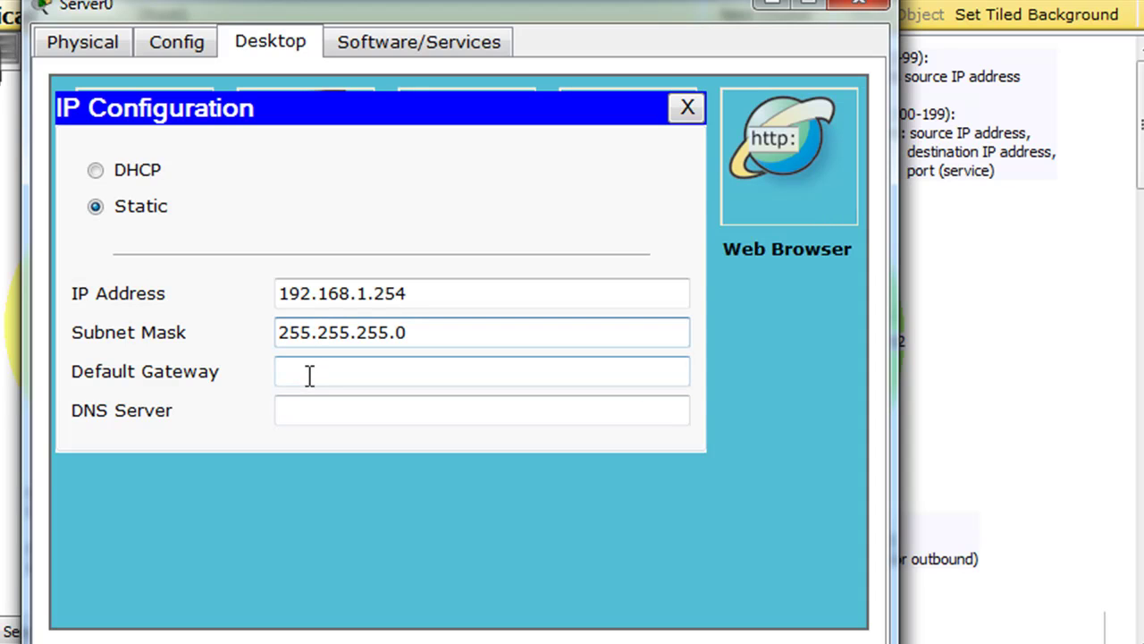
pyautogui.click(309, 374)
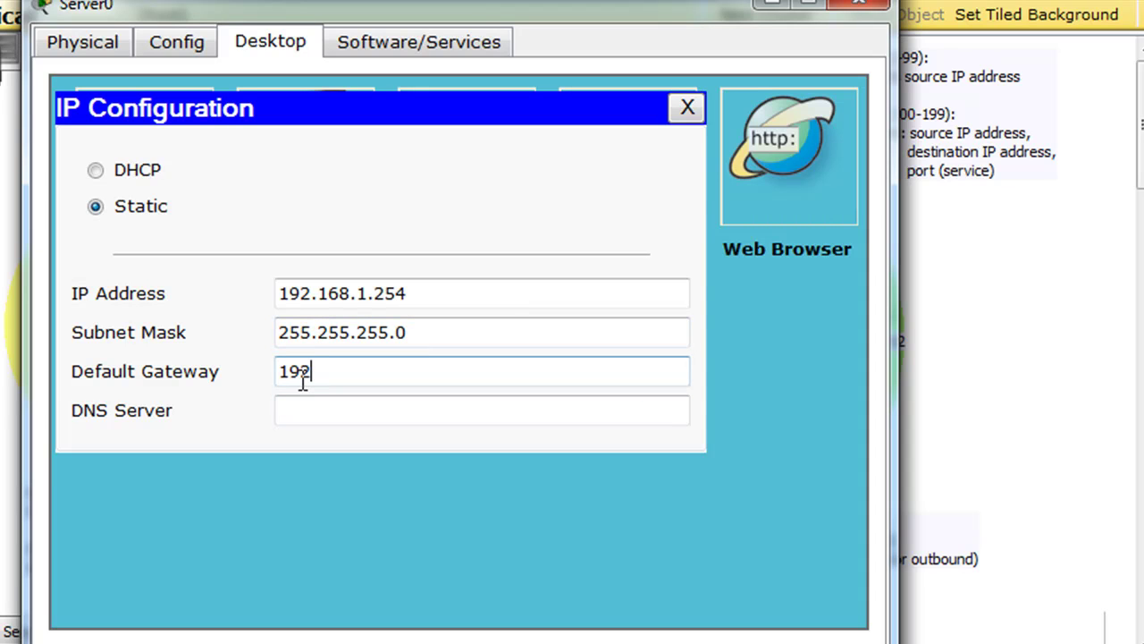
pyautogui.write('192.168.1.1')
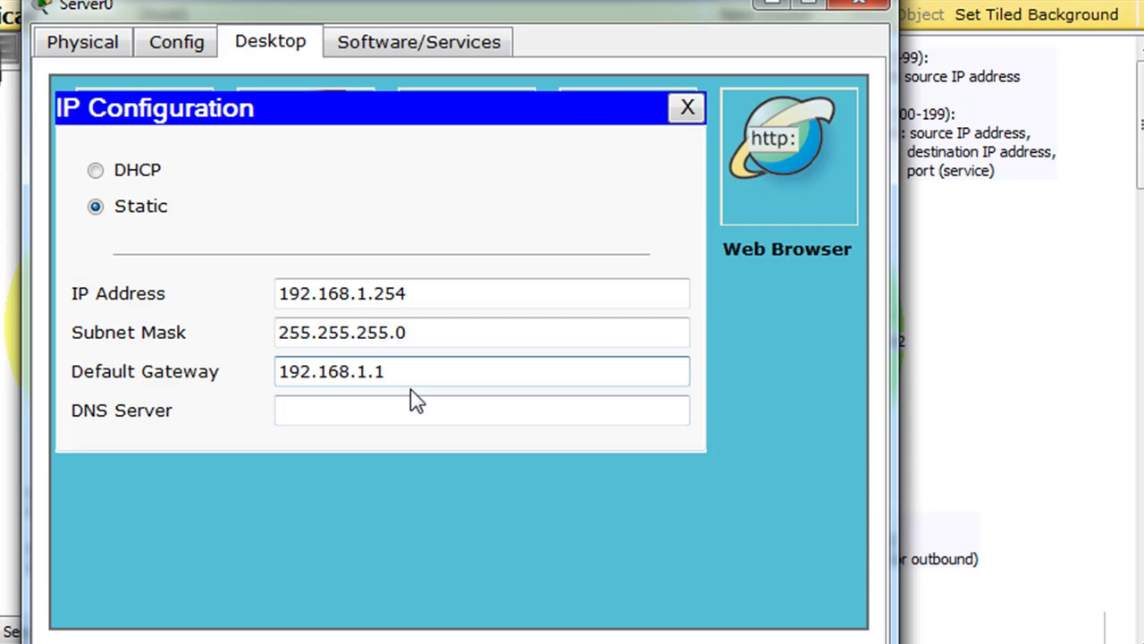
pyautogui.click(685, 109)
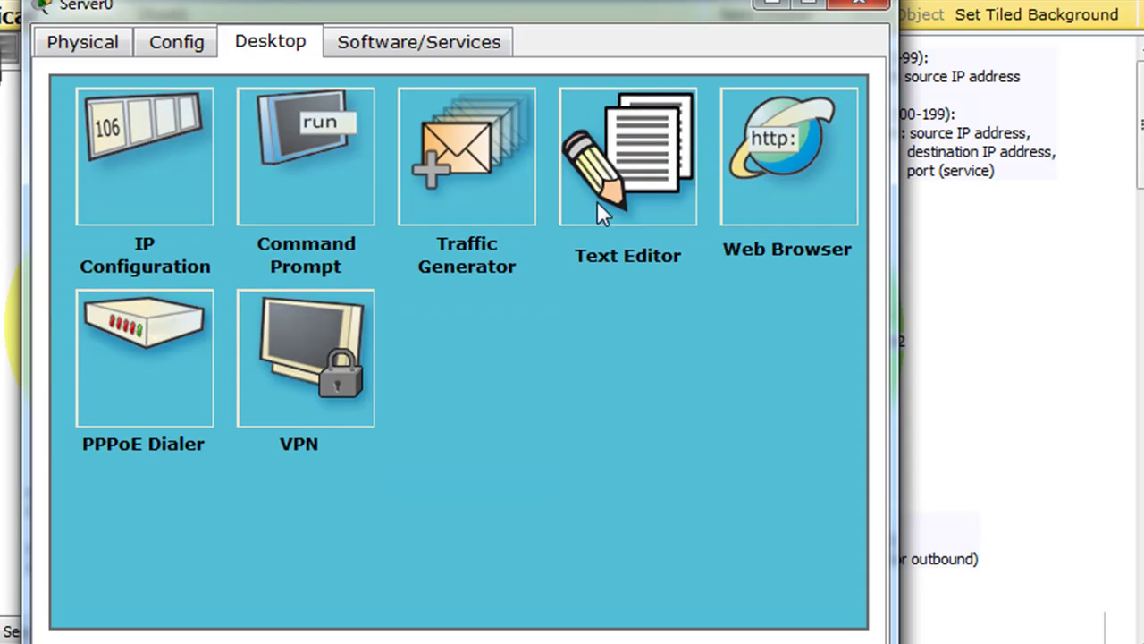
# Open Server0's Config > HTTP page showing HTTP and HTTPS on with index.html
pyautogui.click(165, 44)
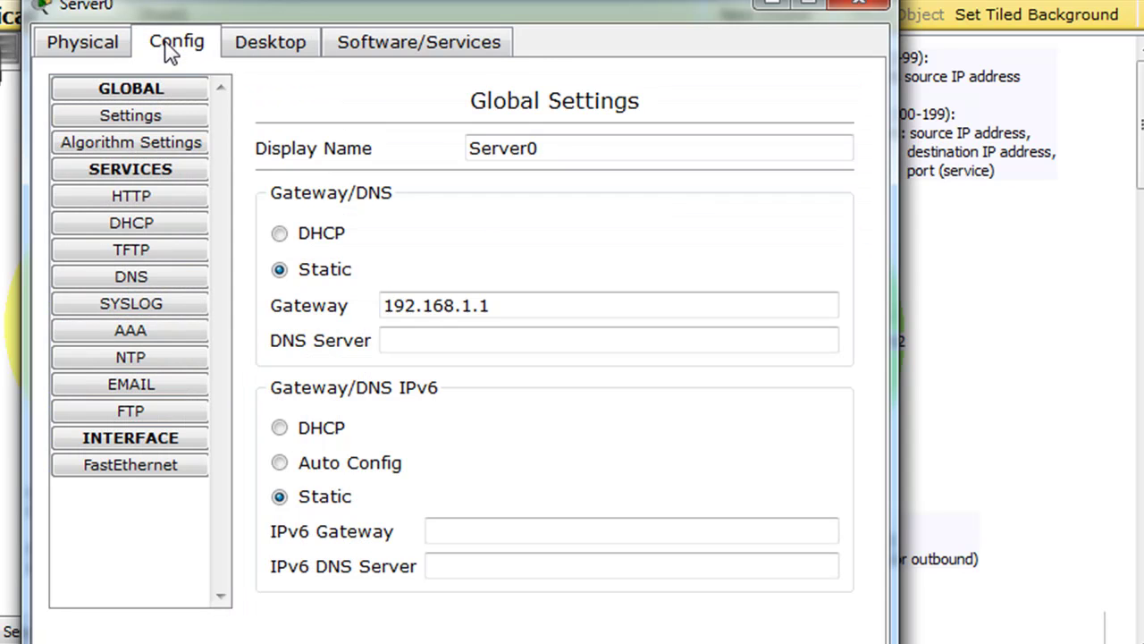
pyautogui.click(156, 198)
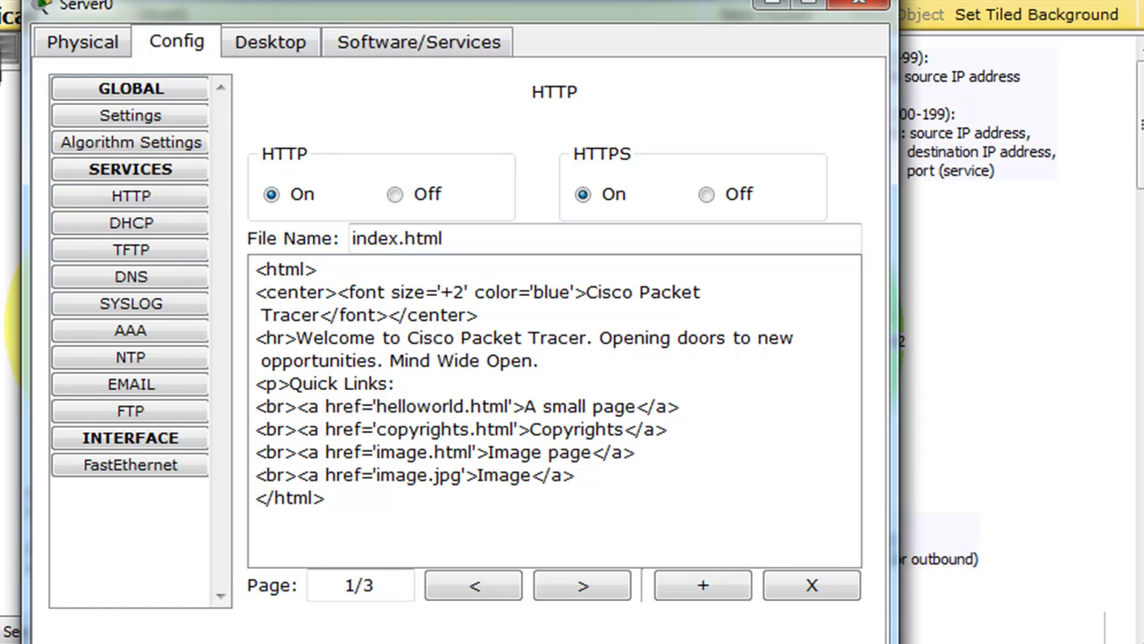
pyautogui.moveTo(537, 19); pyautogui.dragTo(524, 19)
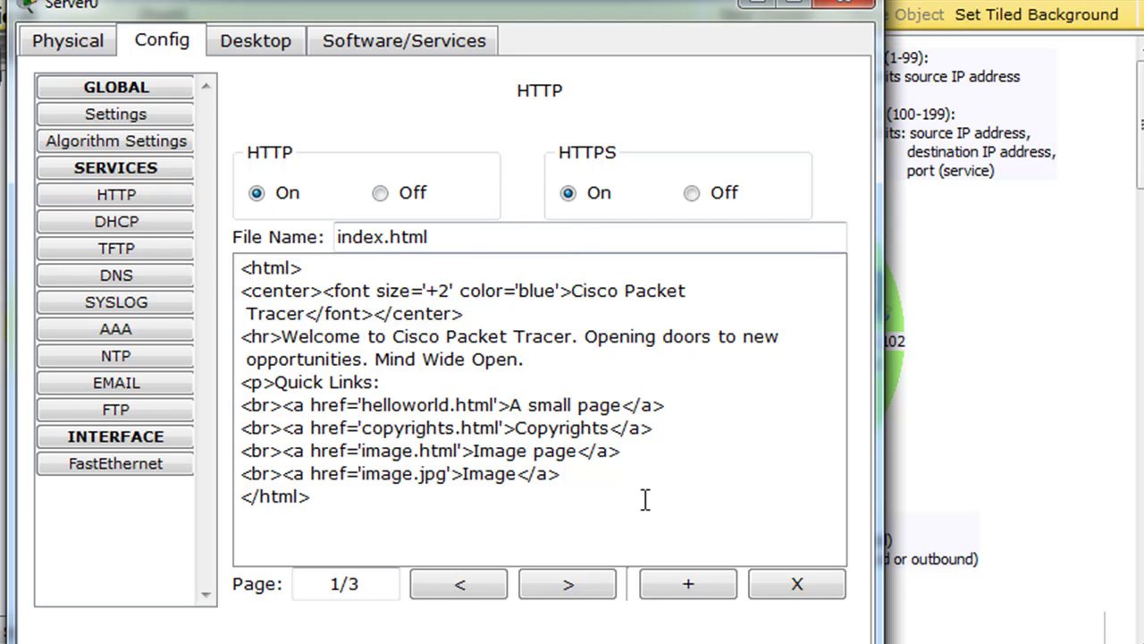
# Close the server window and nudge the server slightly left in the yellow network
pyautogui.click(859, 11)
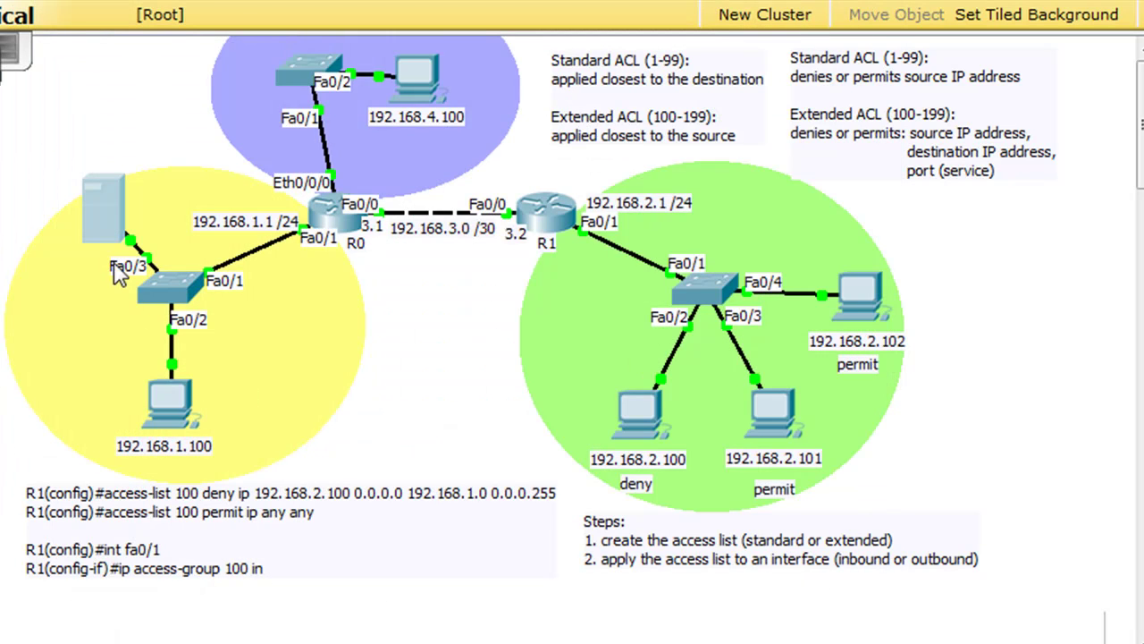
pyautogui.moveTo(108, 245)
pyautogui.moveTo(104, 208); pyautogui.dragTo(95, 206)
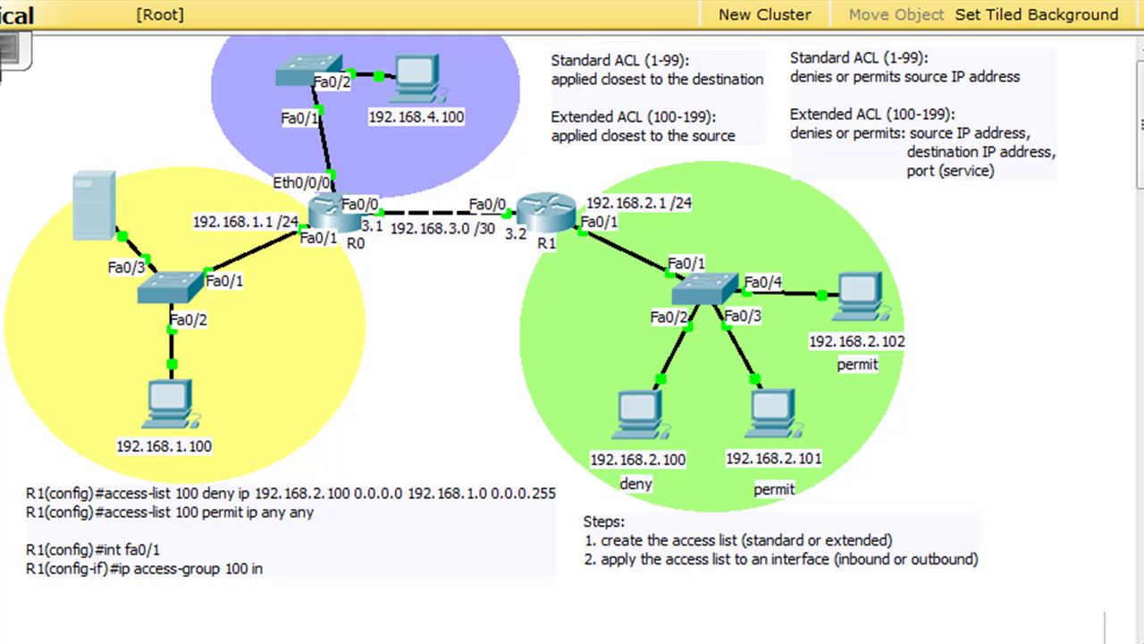
# Add a '192.168.1.254' text note beside the server, then shift the server up slightly
pyautogui.click(30, 254)
pyautogui.write('192.168.1.254')
pyautogui.click(4, 266)
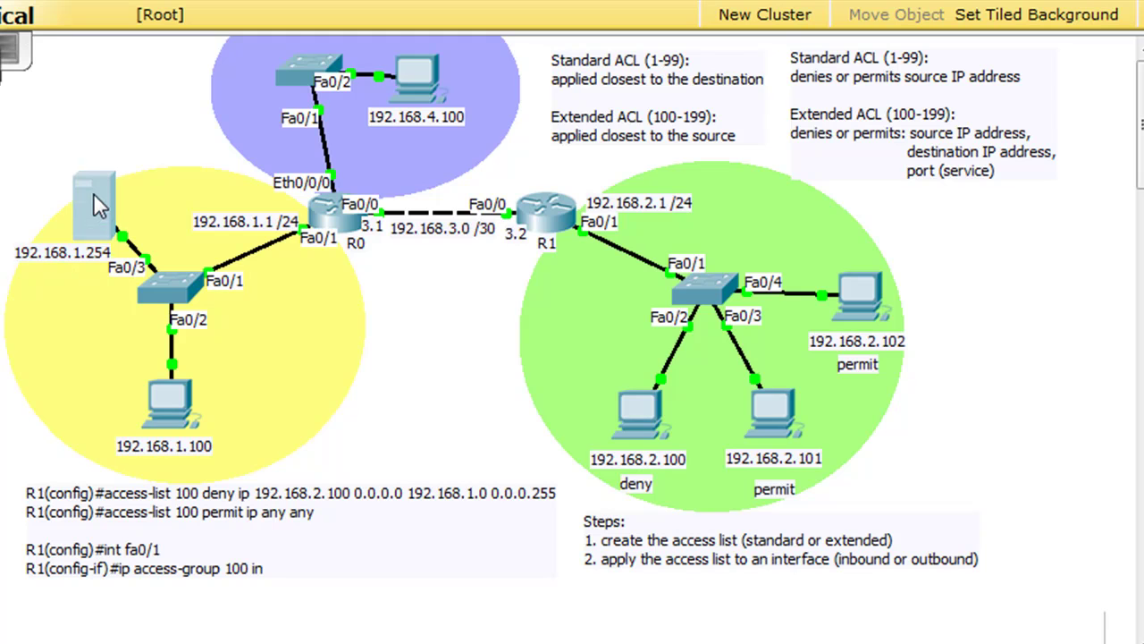
pyautogui.moveTo(93, 192); pyautogui.dragTo(93, 176)
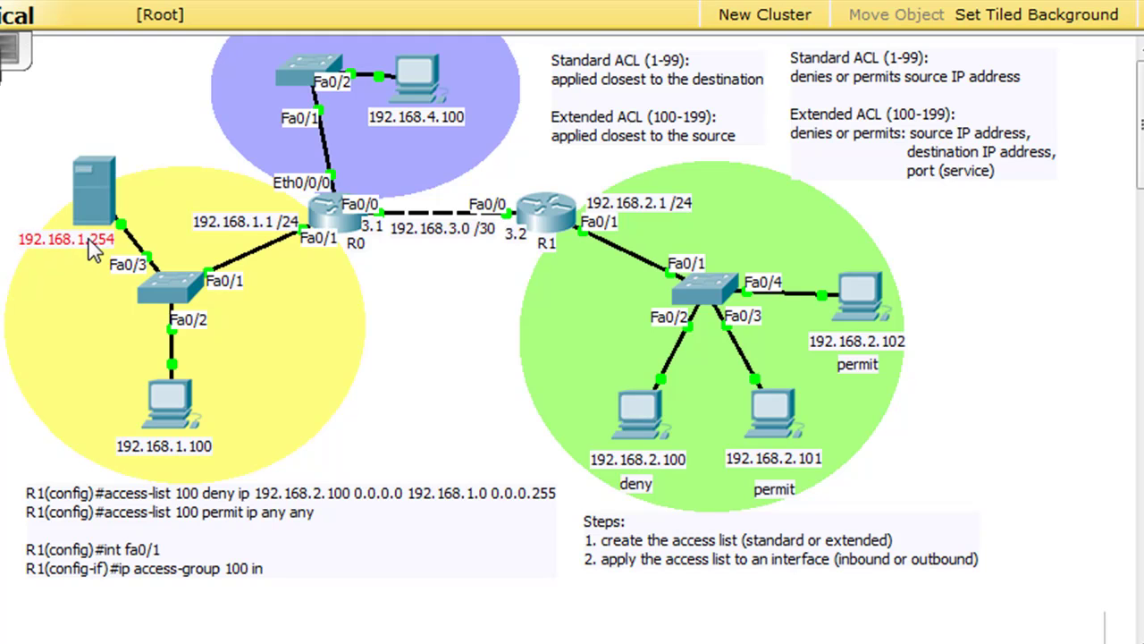
pyautogui.moveTo(98, 213)
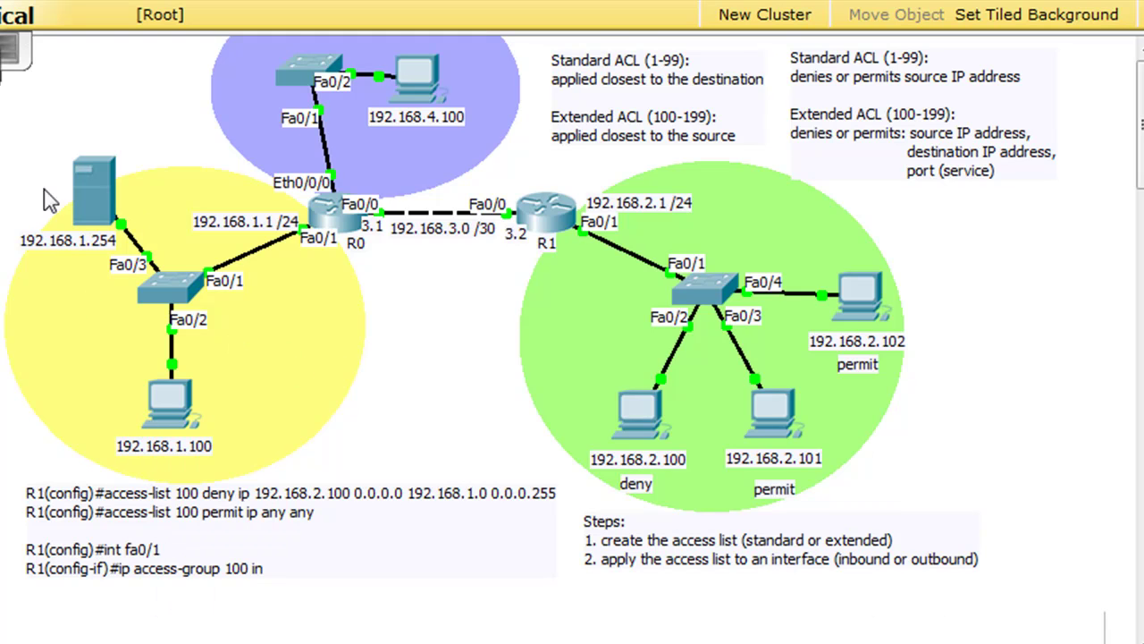
# Open R1's CLI, wake the console to the R1> prompt, and widen the window
pyautogui.moveTo(69, 186)
pyautogui.click(559, 219)
pyautogui.moveTo(183, 9); pyautogui.dragTo(558, 39)
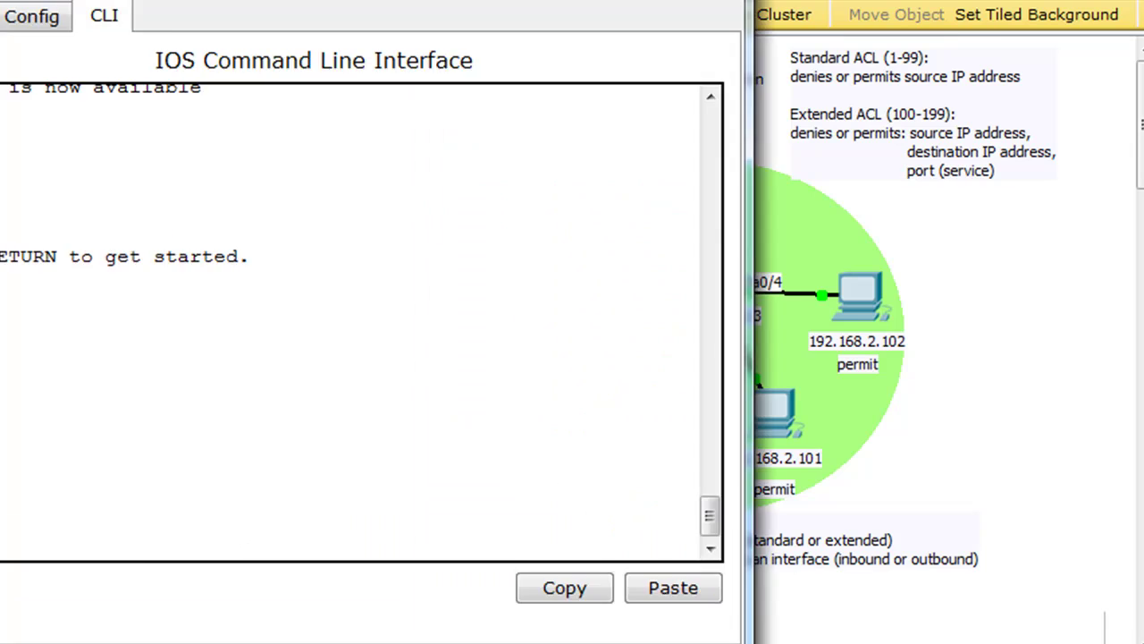
pyautogui.moveTo(469, 2); pyautogui.dragTo(638, 12)
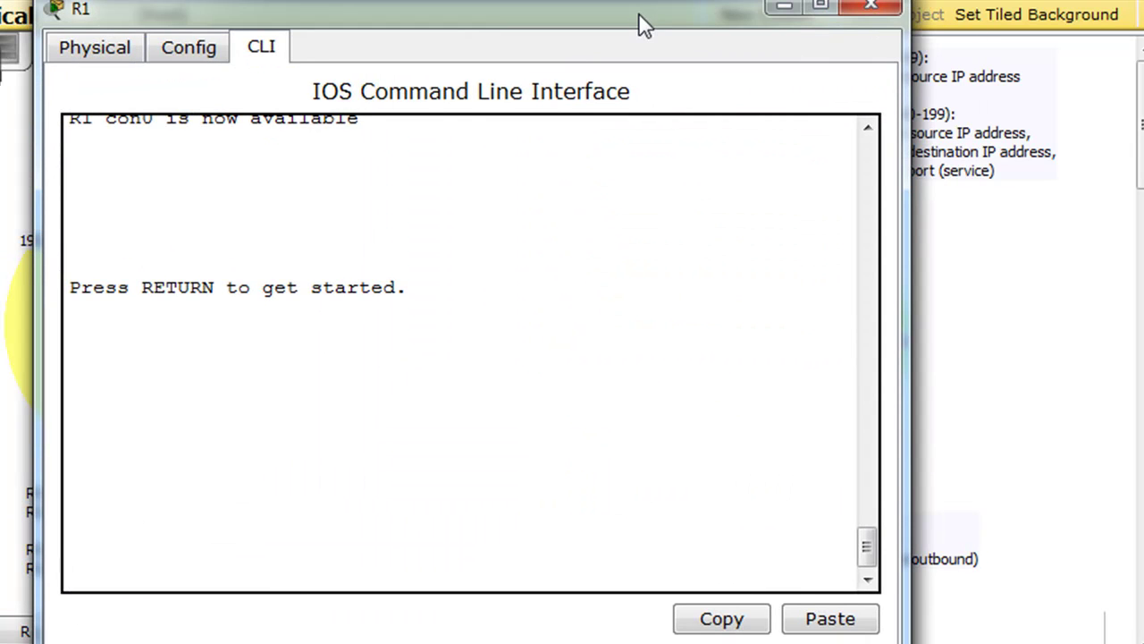
pyautogui.click(206, 54)
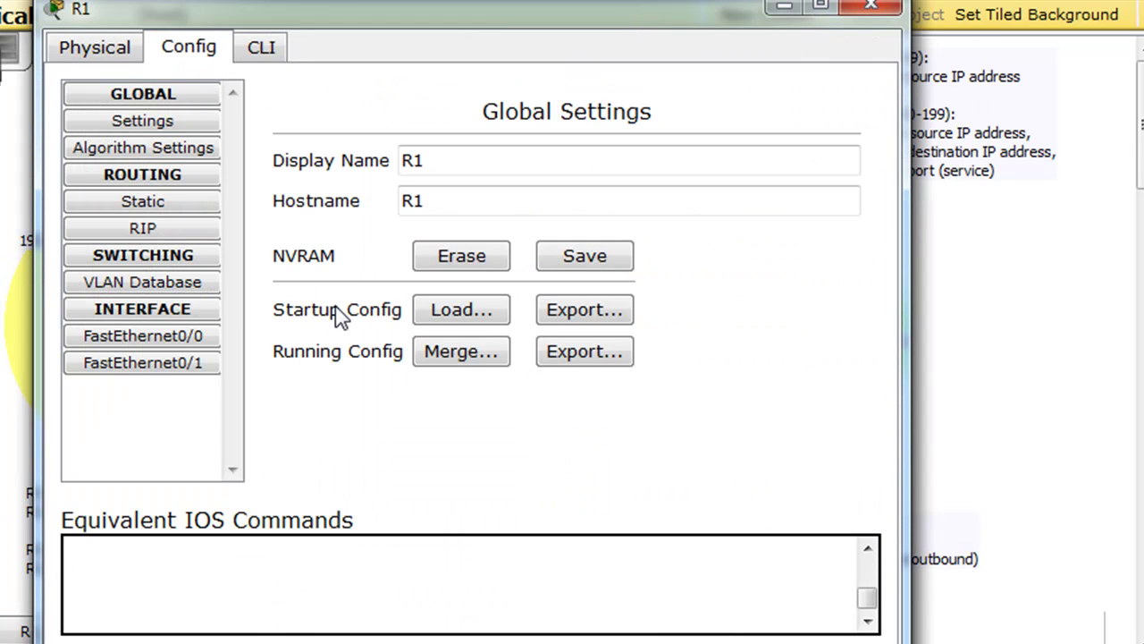
pyautogui.click(261, 46)
pyautogui.press('Return')
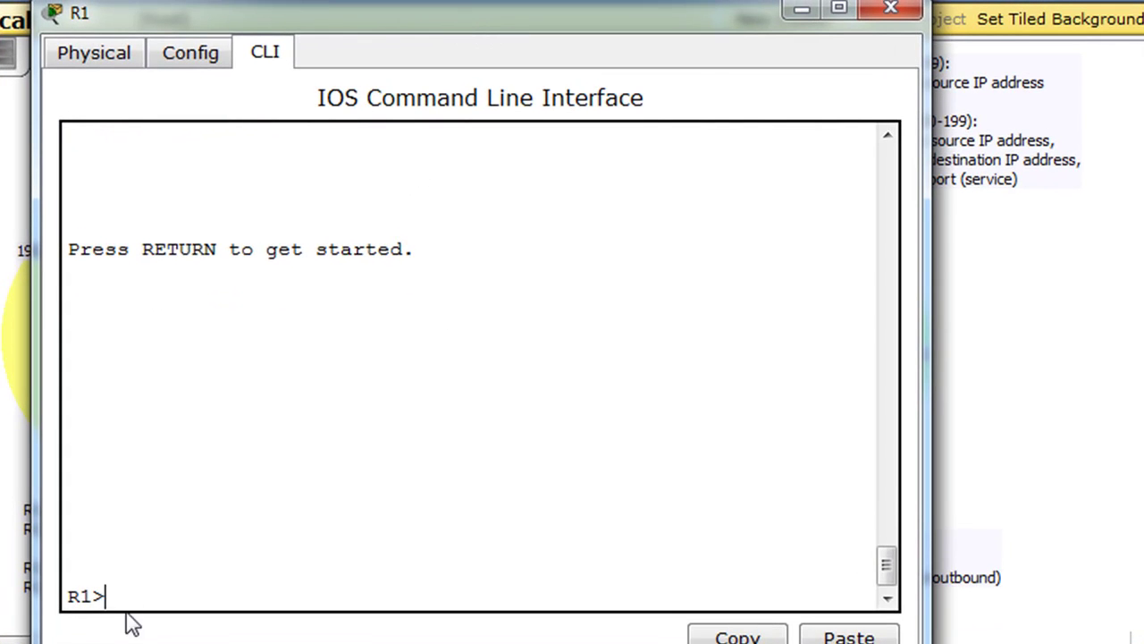
pyautogui.moveTo(927, 505); pyautogui.dragTo(1143, 503)
# Enter en and conf t, delete access-list 100, and start typing 'access-list 100 permit tcp'
pyautogui.write('en')
pyautogui.press('Return')
pyautogui.write('conf t')
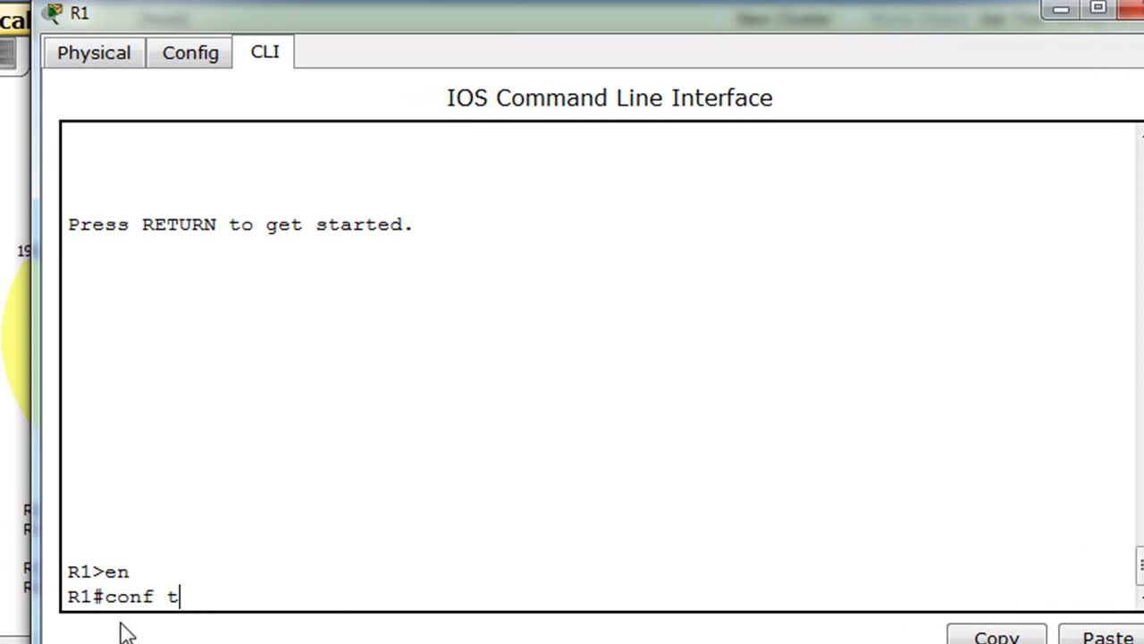
pyautogui.press('Return')
pyautogui.write('nfig)#no a')
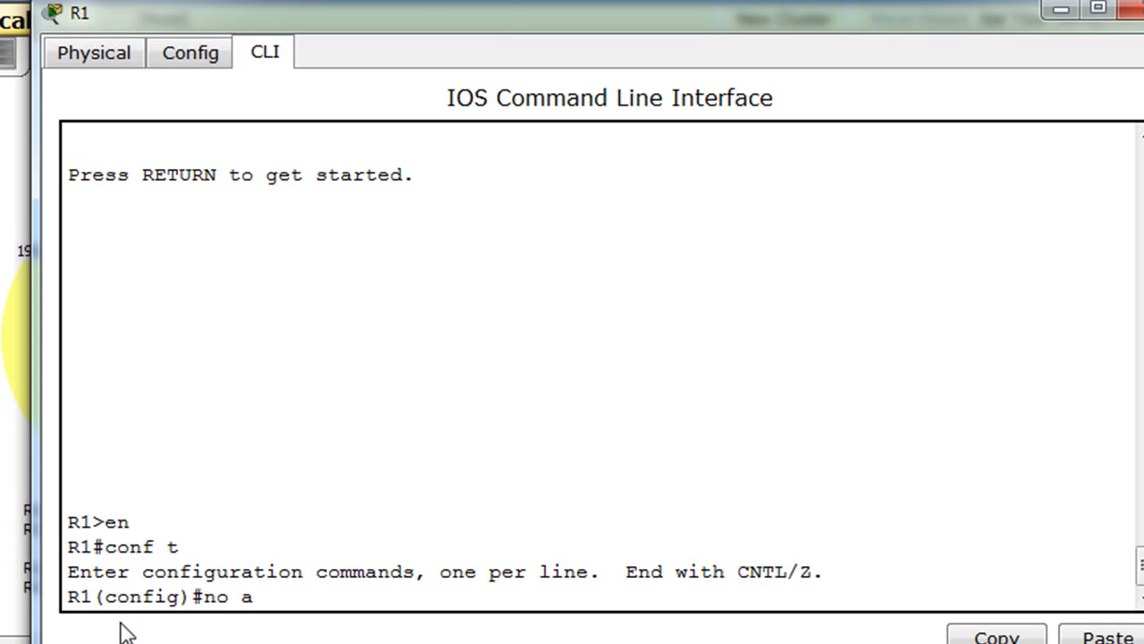
pyautogui.write('ccess-list 100')
pyautogui.press('Return')
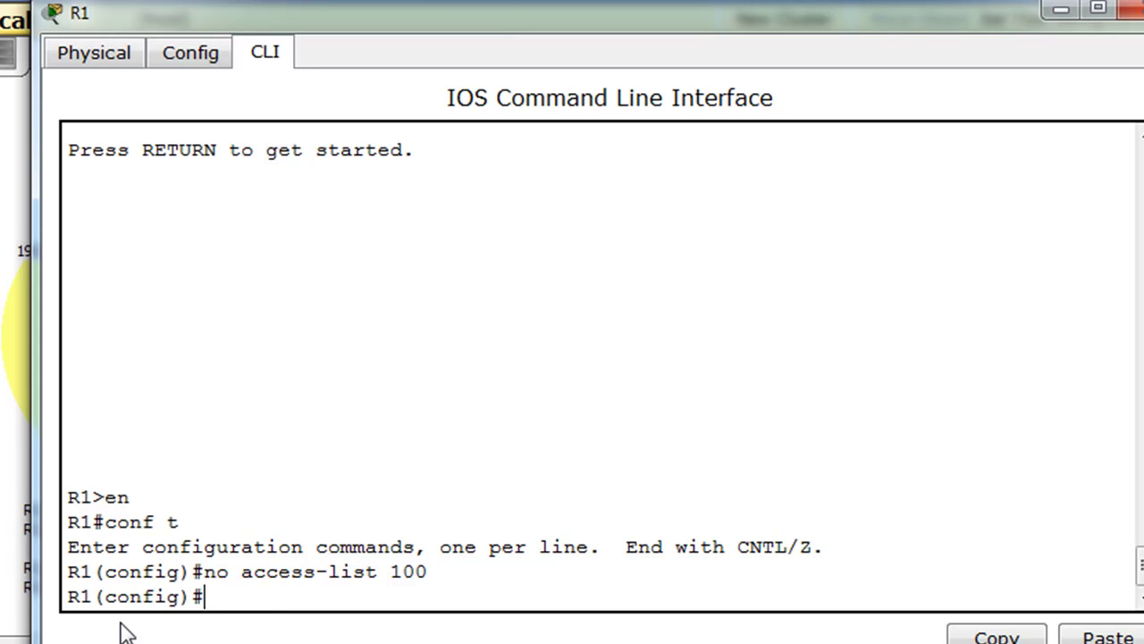
pyautogui.write('access-list 100')
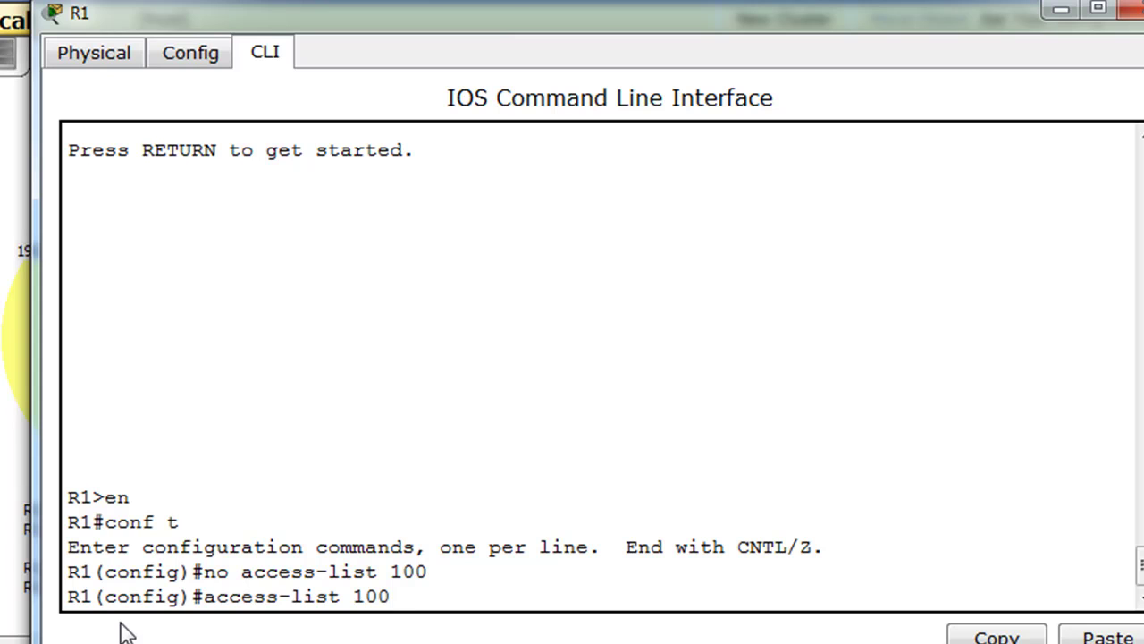
pyautogui.write(' permit')
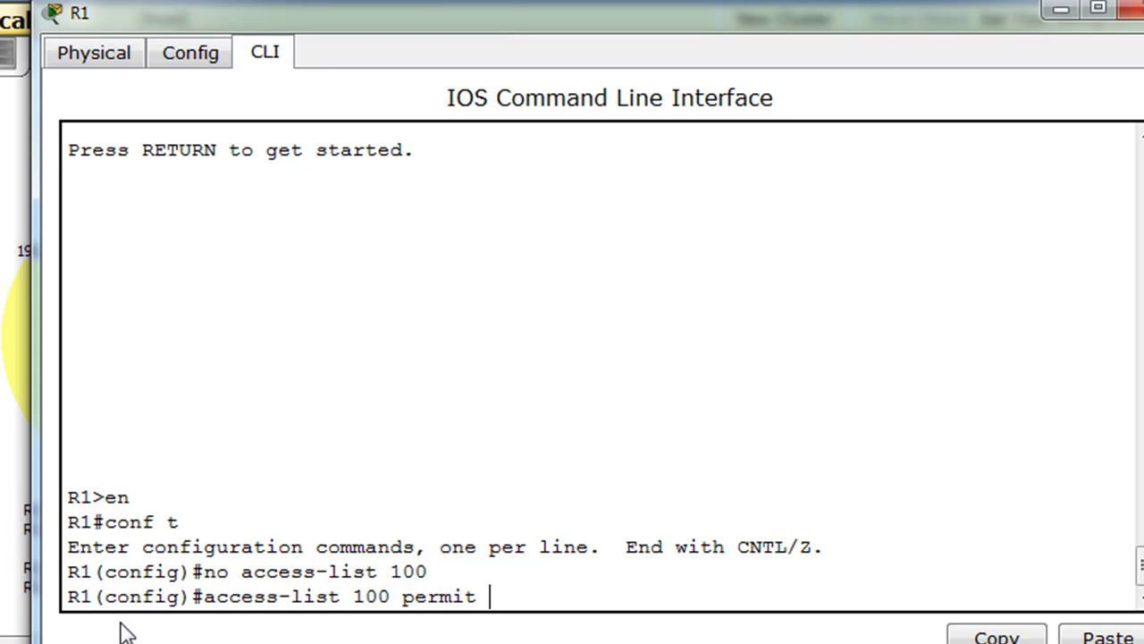
pyautogui.write(' tcp')
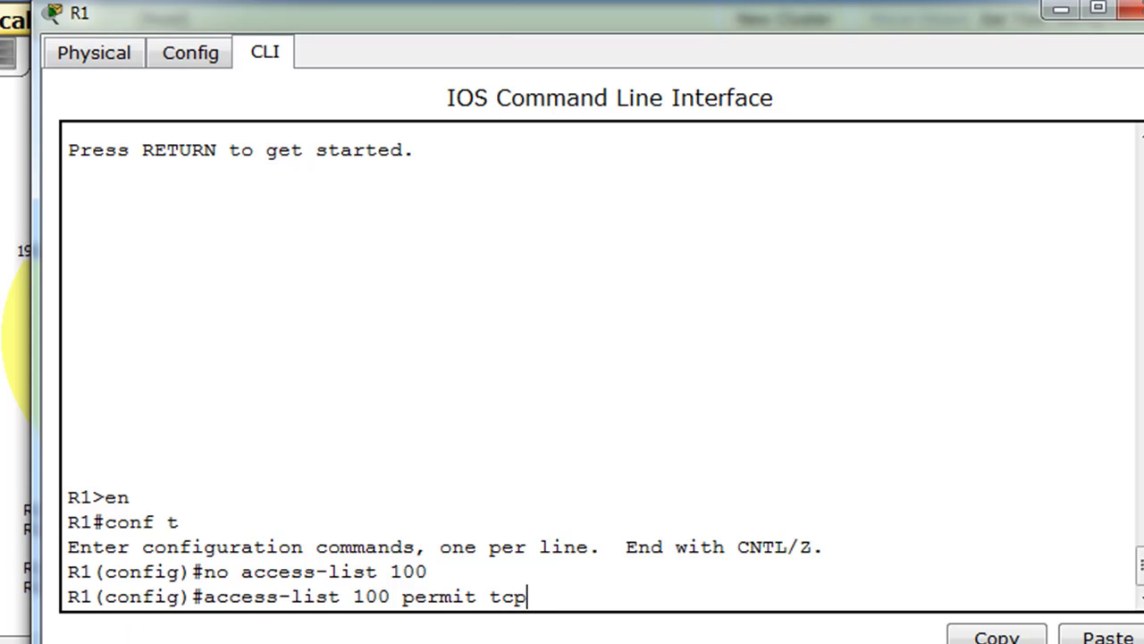
# Extend the line to 'access-list 100 permit tcp 192.168.2.0 0.0.0.255 host 192.168.1.254'
pyautogui.moveTo(490, 590); pyautogui.dragTo(550, 625)
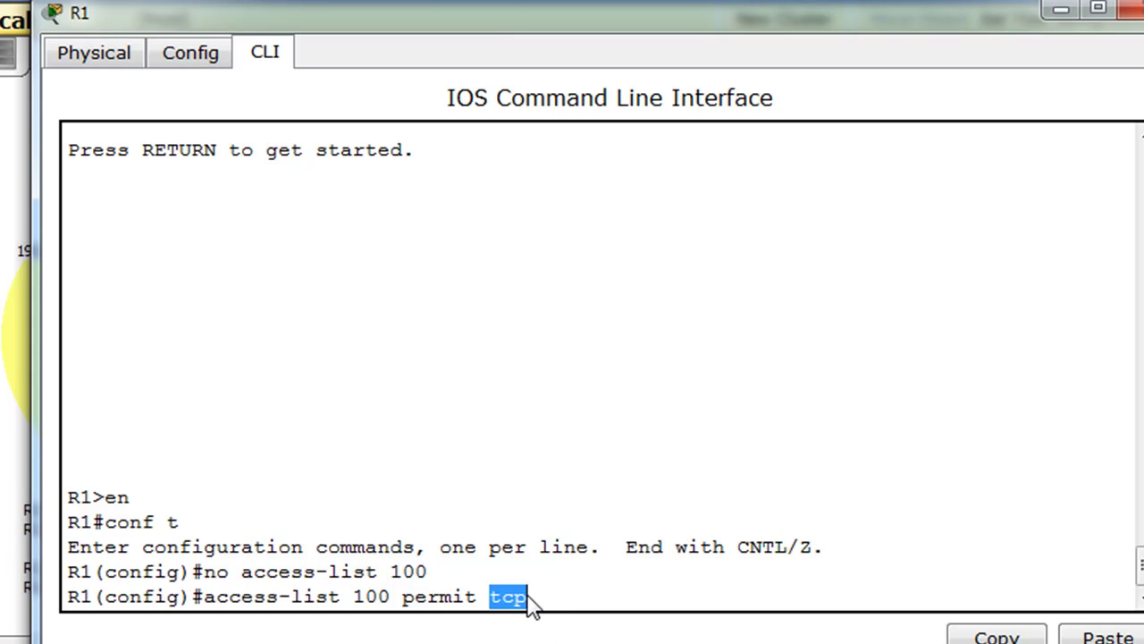
pyautogui.click(531, 596)
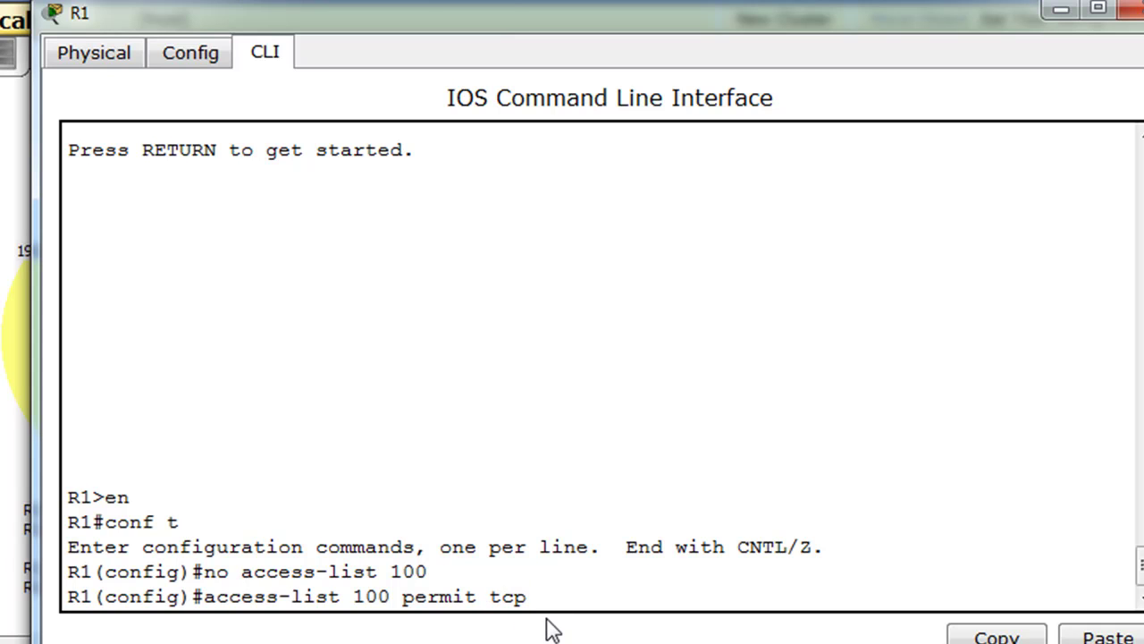
pyautogui.write('192.168.2.')
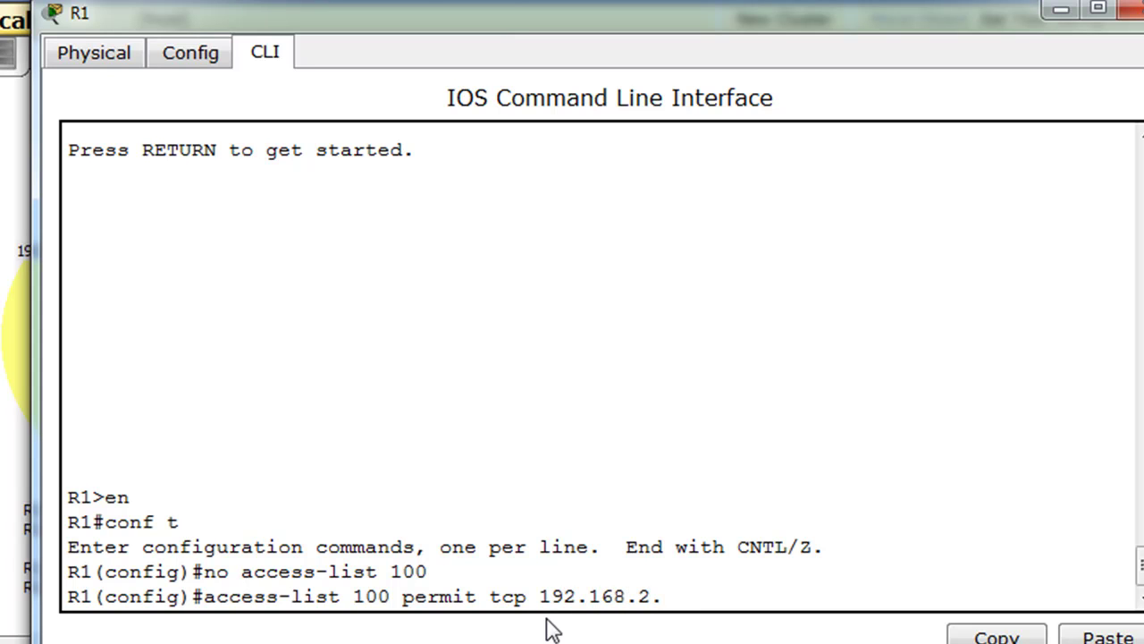
pyautogui.write('0 0.0.0.255')
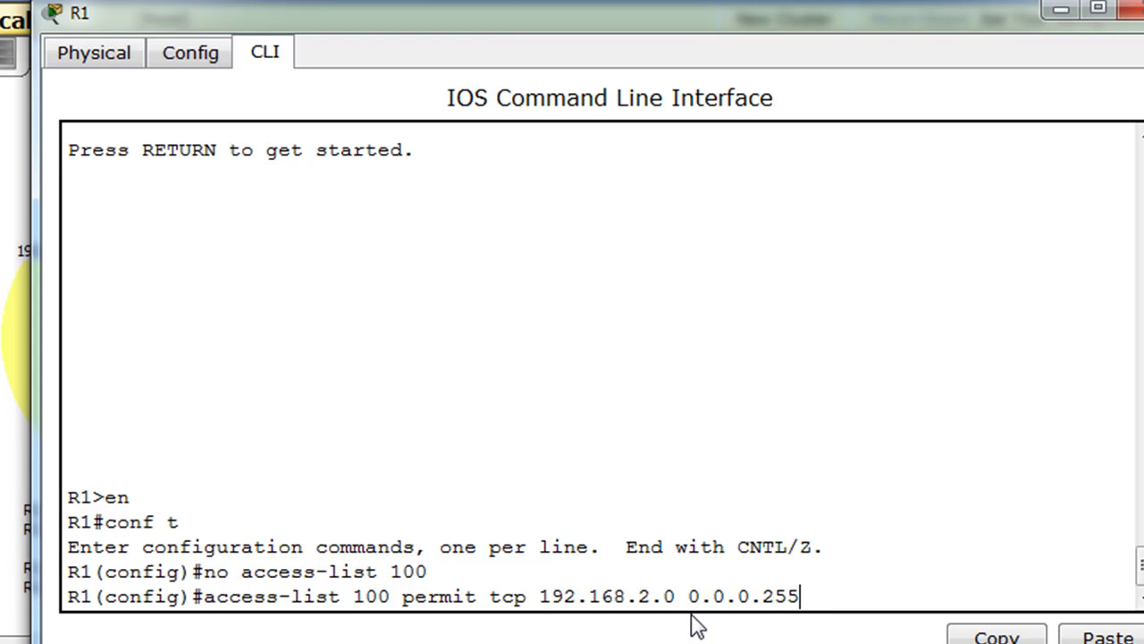
pyautogui.write(' 192.168')
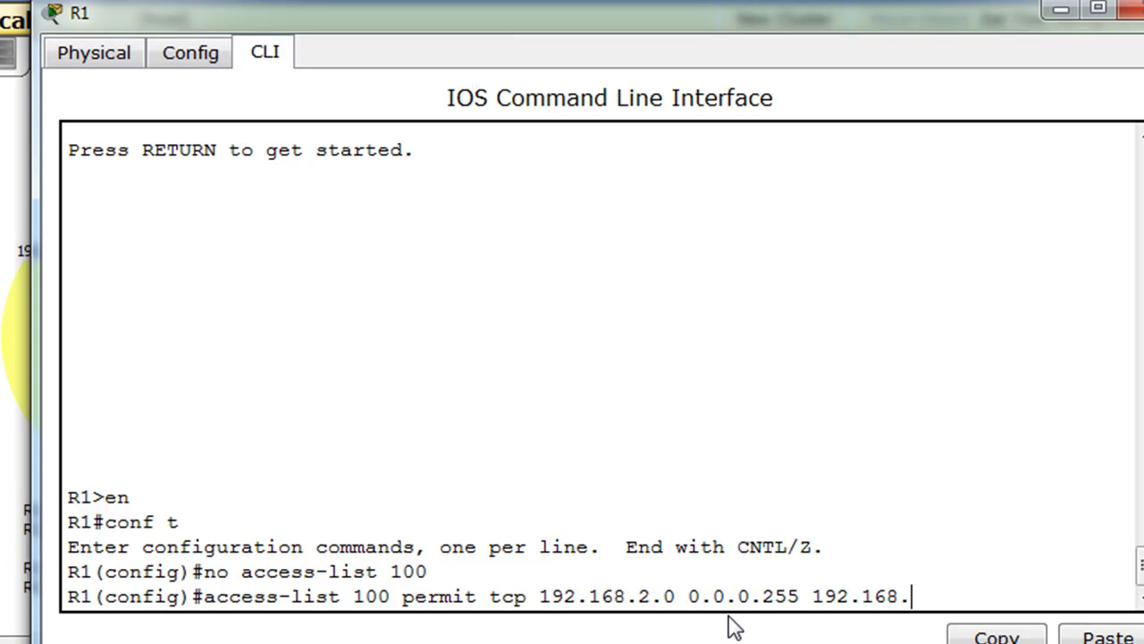
pyautogui.write('.1.254')
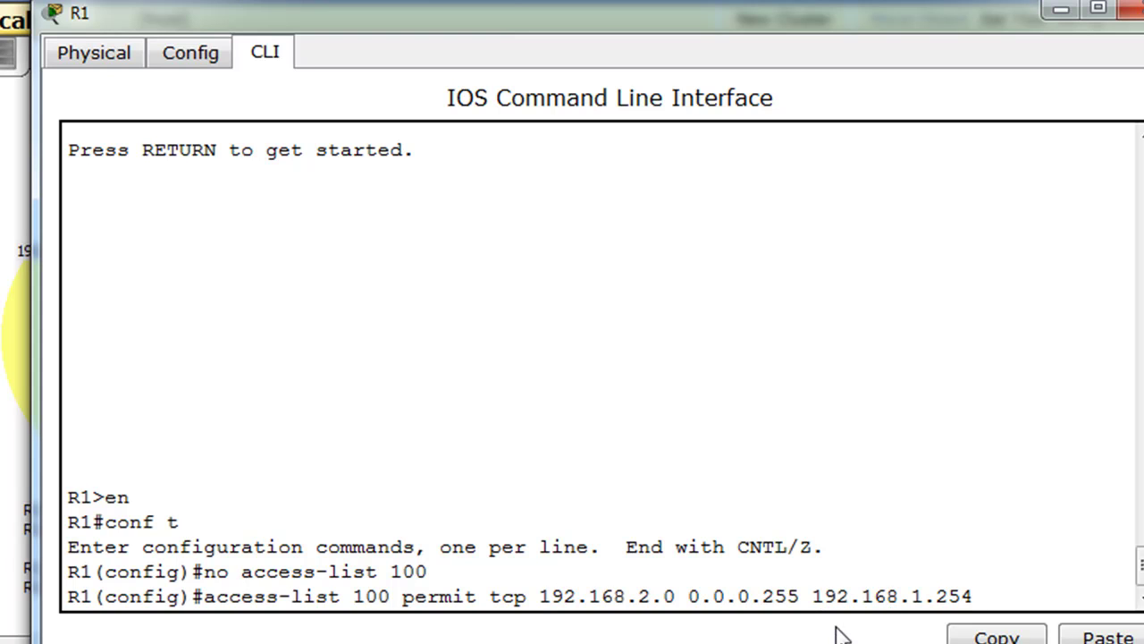
pyautogui.write('host')
pyautogui.press('BackSpace')
pyautogui.press('BackSpace')
pyautogui.press('BackSpace')
pyautogui.press('BackSpace')
pyautogui.press('Left')
pyautogui.press('Left')
pyautogui.press('Left')
pyautogui.press('Left')
pyautogui.press('Left')
pyautogui.press('Left')
pyautogui.press('Left')
pyautogui.press('Left')
pyautogui.press('Left')
pyautogui.press('Left')
pyautogui.write('host')
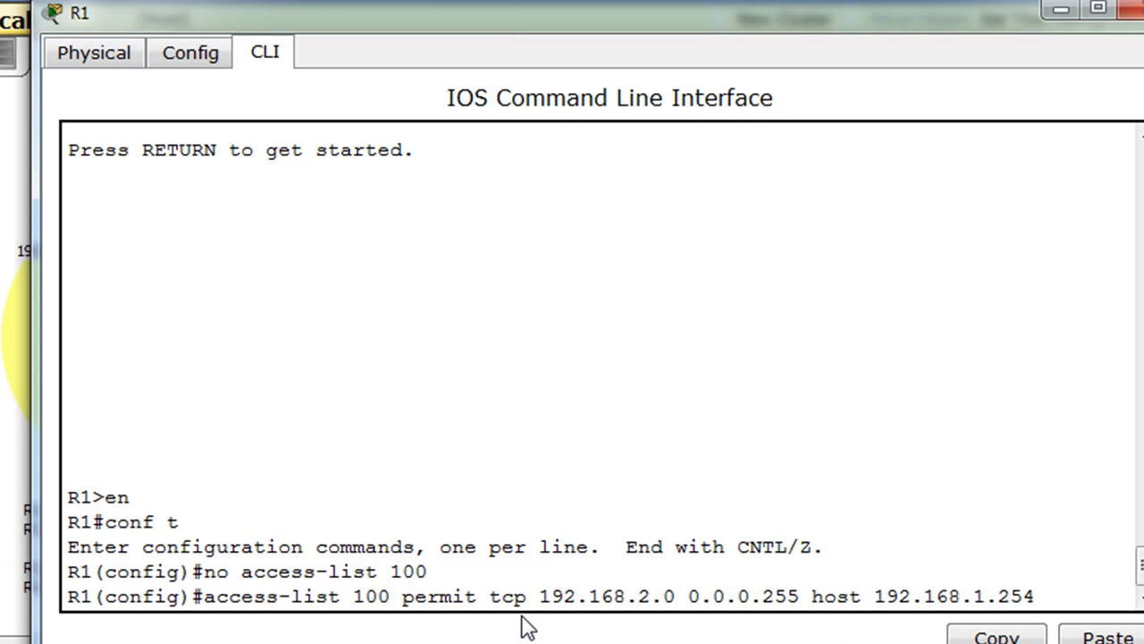
pyautogui.moveTo(541, 605); pyautogui.dragTo(1039, 594)
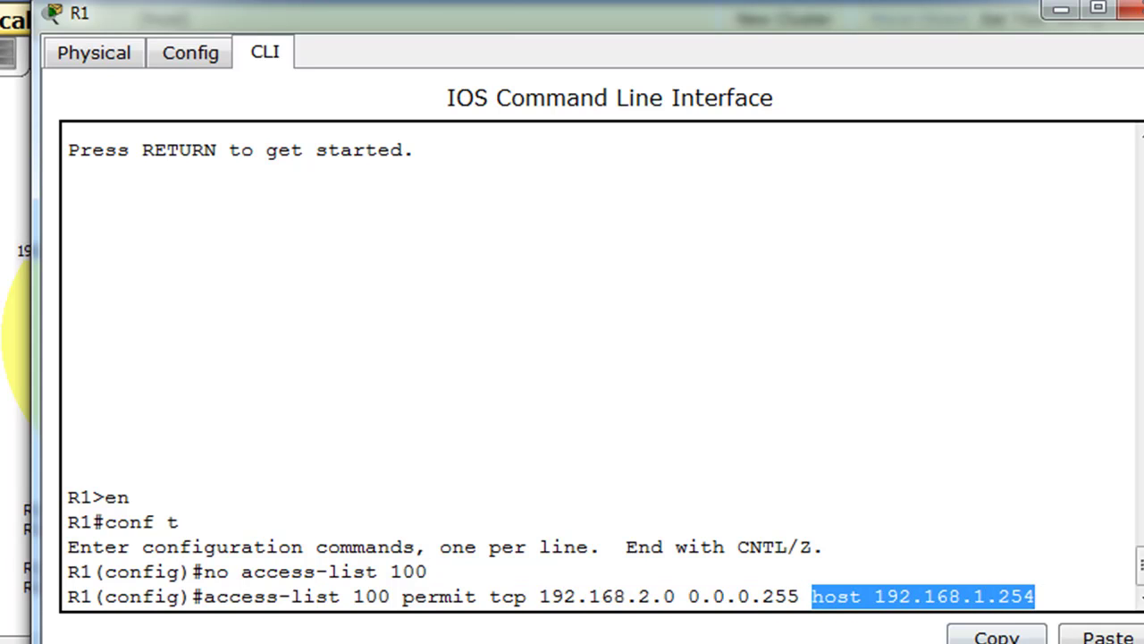
pyautogui.click(1047, 592)
pyautogui.press('Left')
pyautogui.press('Left')
pyautogui.press('Left')
pyautogui.press('Left')
pyautogui.press('Left')
pyautogui.press('Left')
pyautogui.press('Left')
pyautogui.press('Left')
pyautogui.press('Left')
pyautogui.press('Left')
pyautogui.press('Left')
pyautogui.press('Left')
pyautogui.press('Left')
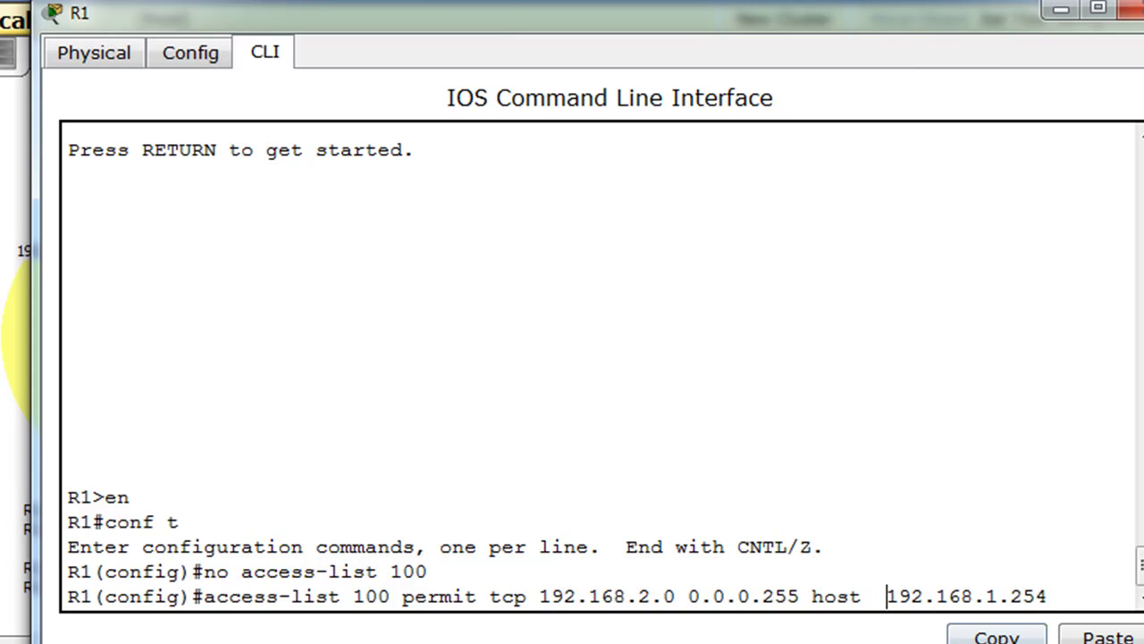
pyautogui.press('BackSpace')
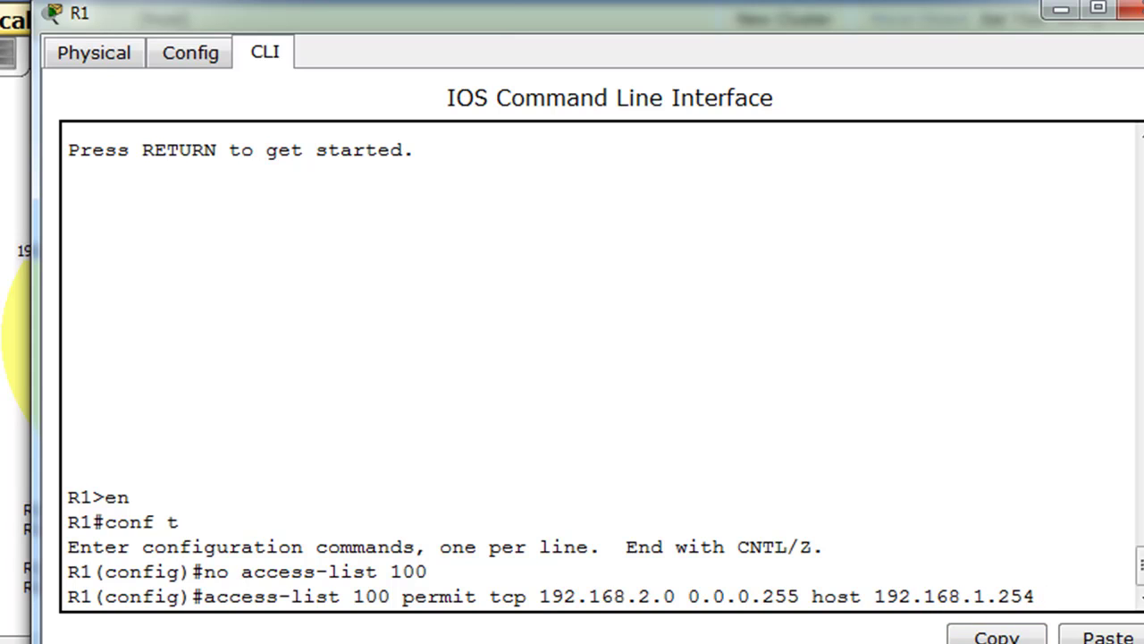
pyautogui.press('Right')
pyautogui.press('Right')
pyautogui.press('Right')
pyautogui.press('Right')
pyautogui.press('Right')
pyautogui.press('Right')
# Check the '?' help for the eq option, then append 'eq 80' to the TCP rule
pyautogui.write('?')
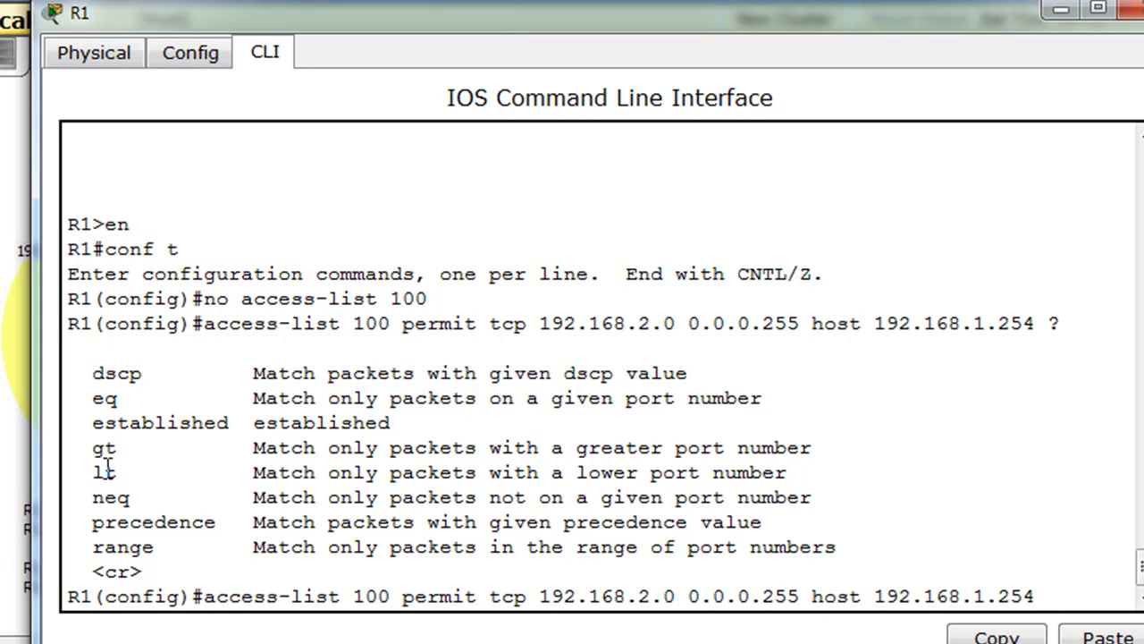
pyautogui.moveTo(130, 398); pyautogui.dragTo(81, 398)
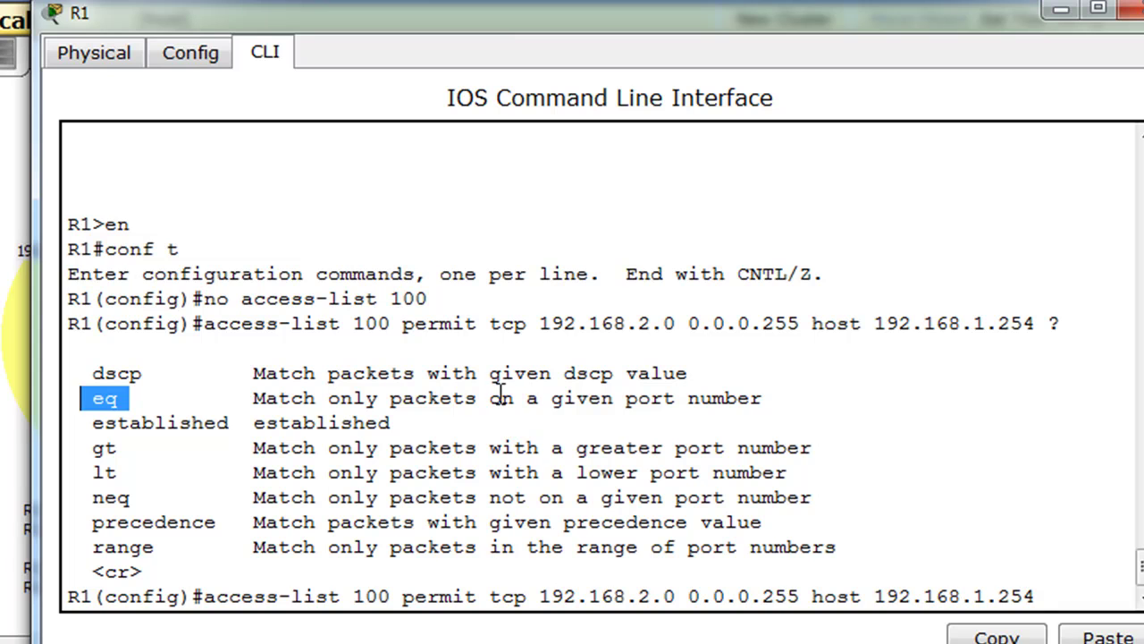
pyautogui.moveTo(491, 398); pyautogui.dragTo(762, 398)
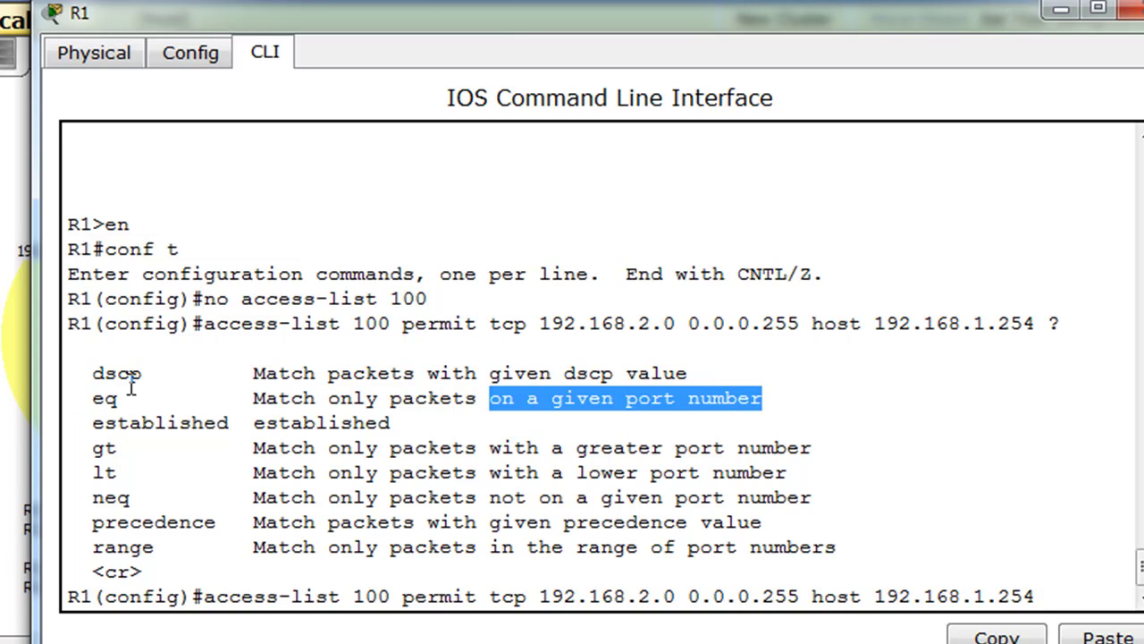
pyautogui.moveTo(123, 397); pyautogui.dragTo(85, 398)
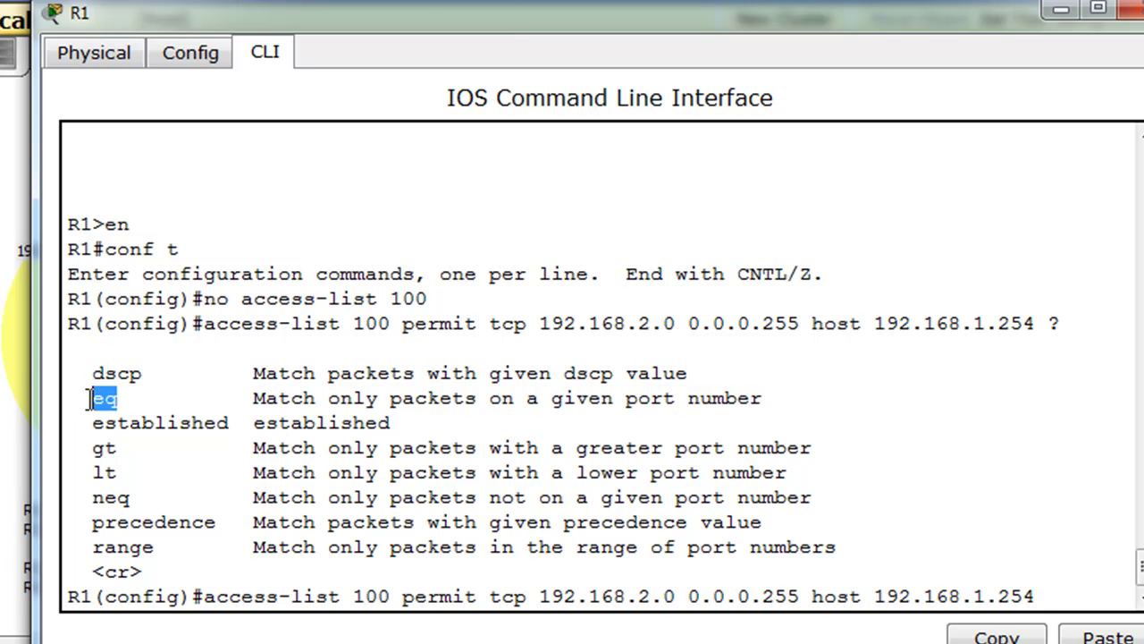
pyautogui.click(1057, 597)
pyautogui.write('e')
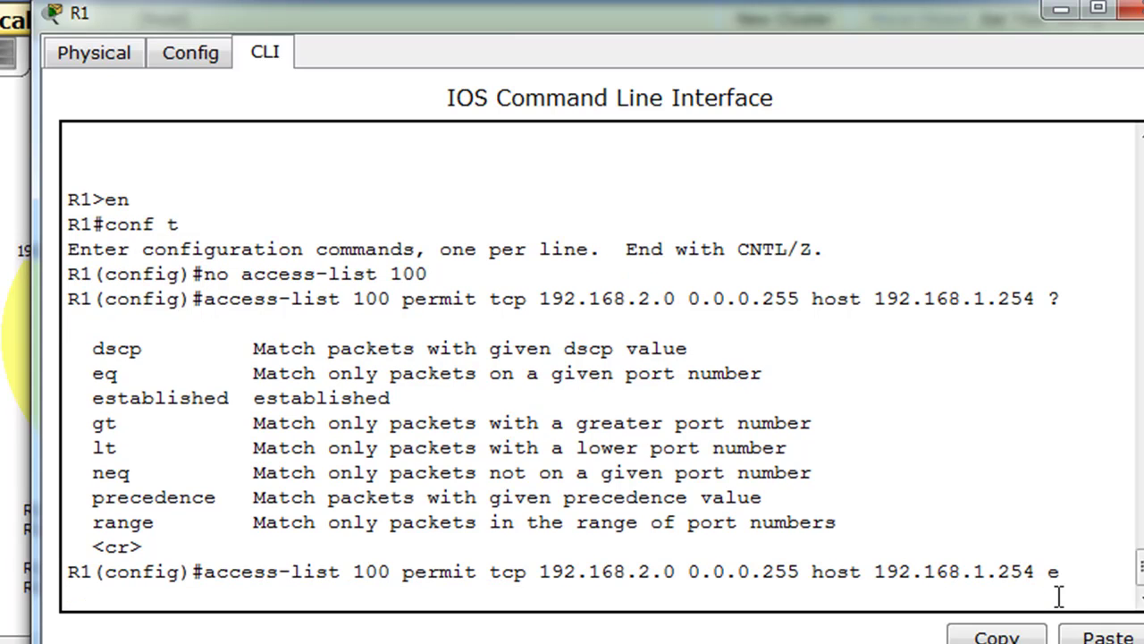
pyautogui.write('q')
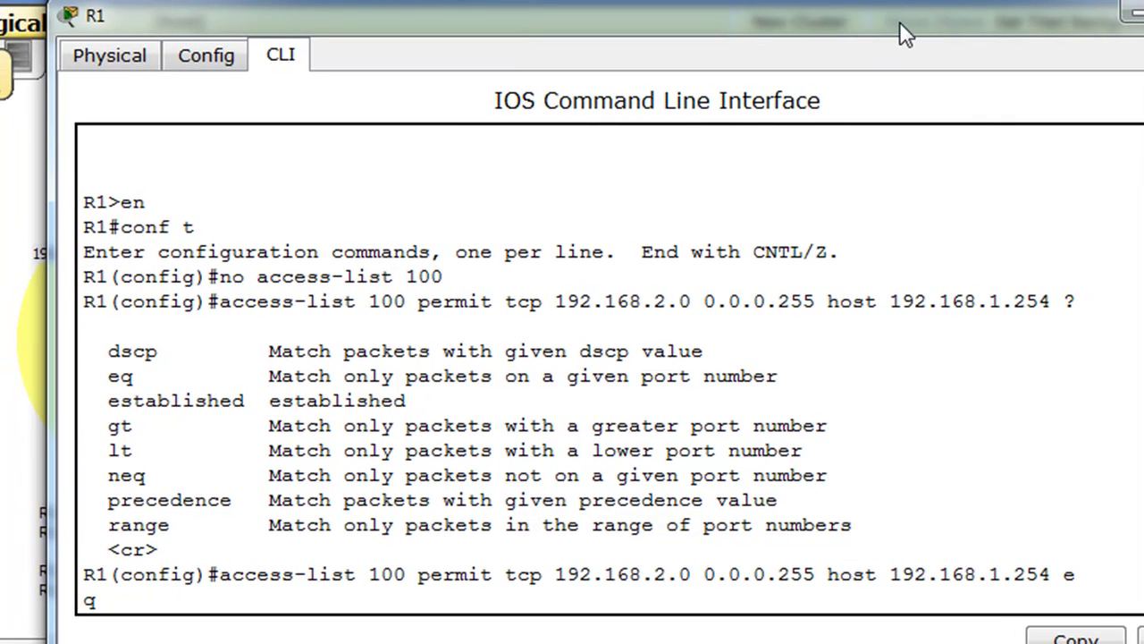
pyautogui.moveTo(894, 24); pyautogui.dragTo(833, 22)
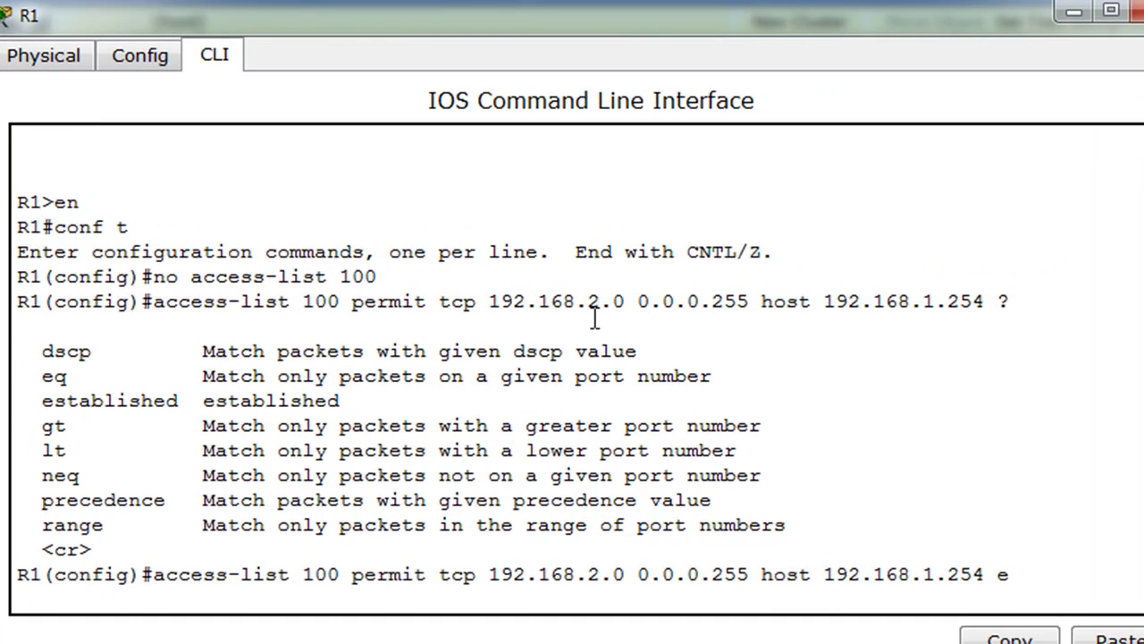
pyautogui.press('BackSpace')
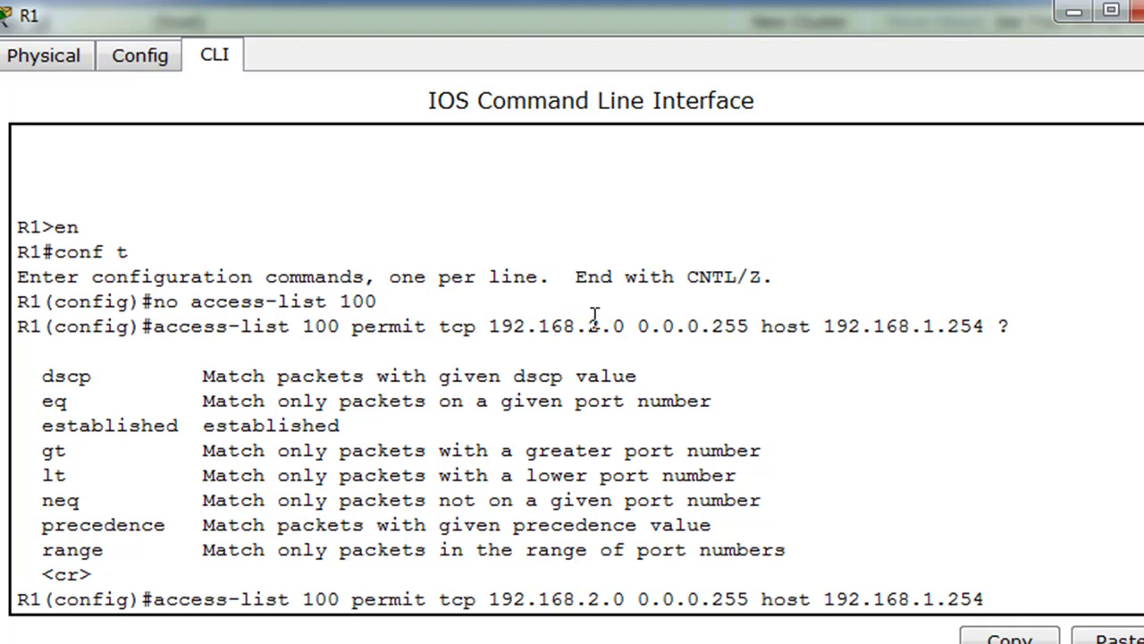
pyautogui.write('eq')
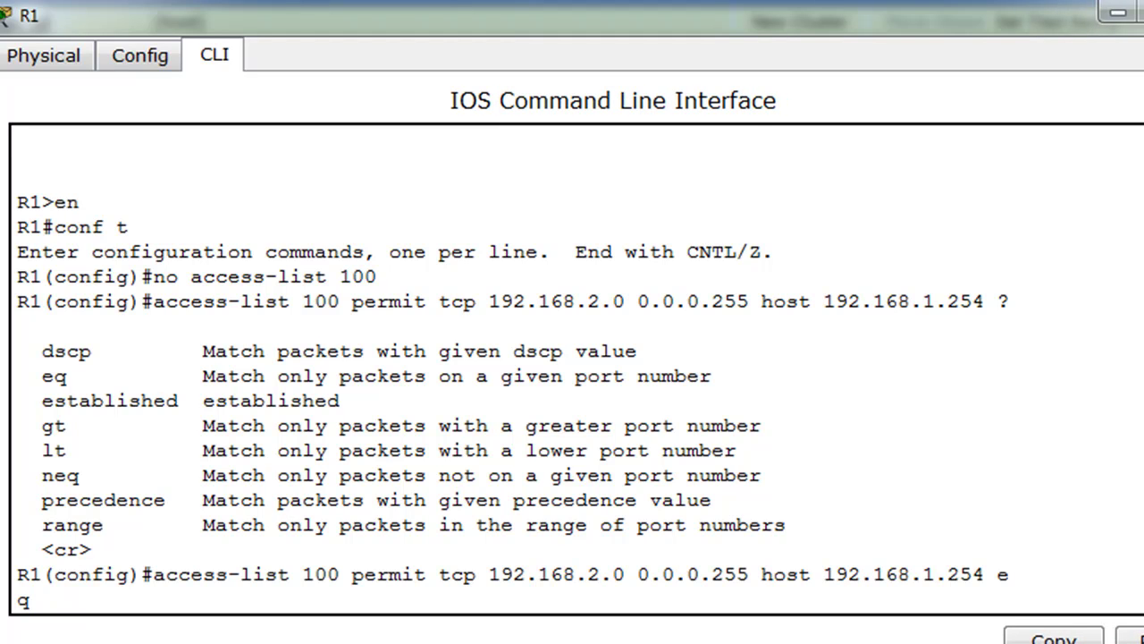
pyautogui.write('80')
# Submit the port-80 rule, then recall and edit it to 'permit ip 192.168.2.0 0.0.0.255 192.168.4.0 0.0.0.255'
pyautogui.press('Return')
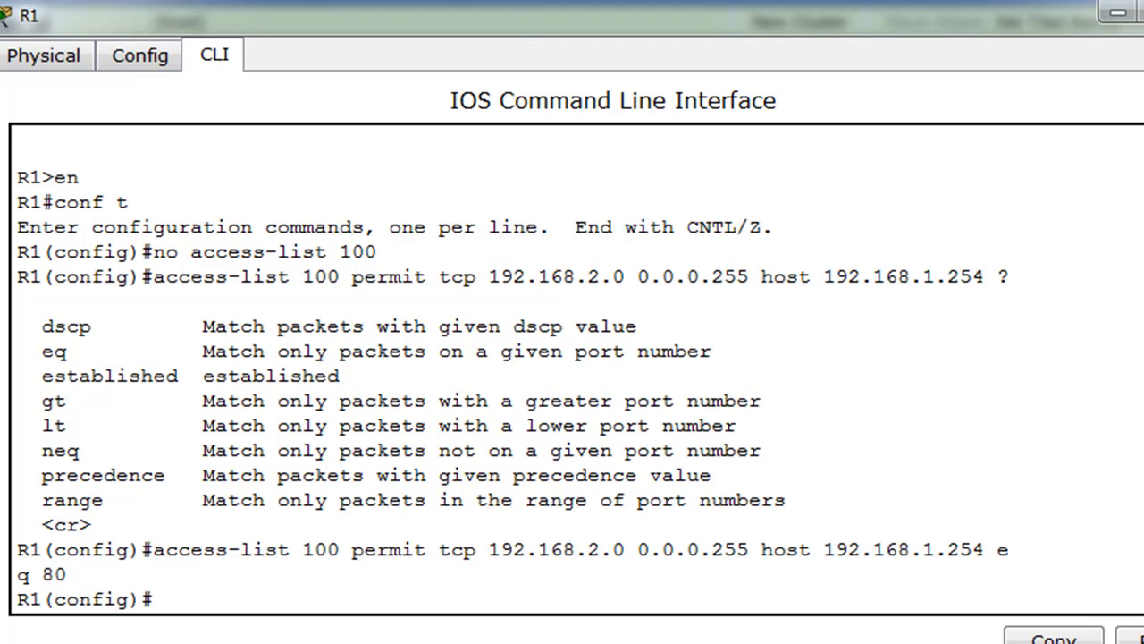
pyautogui.press('Up')
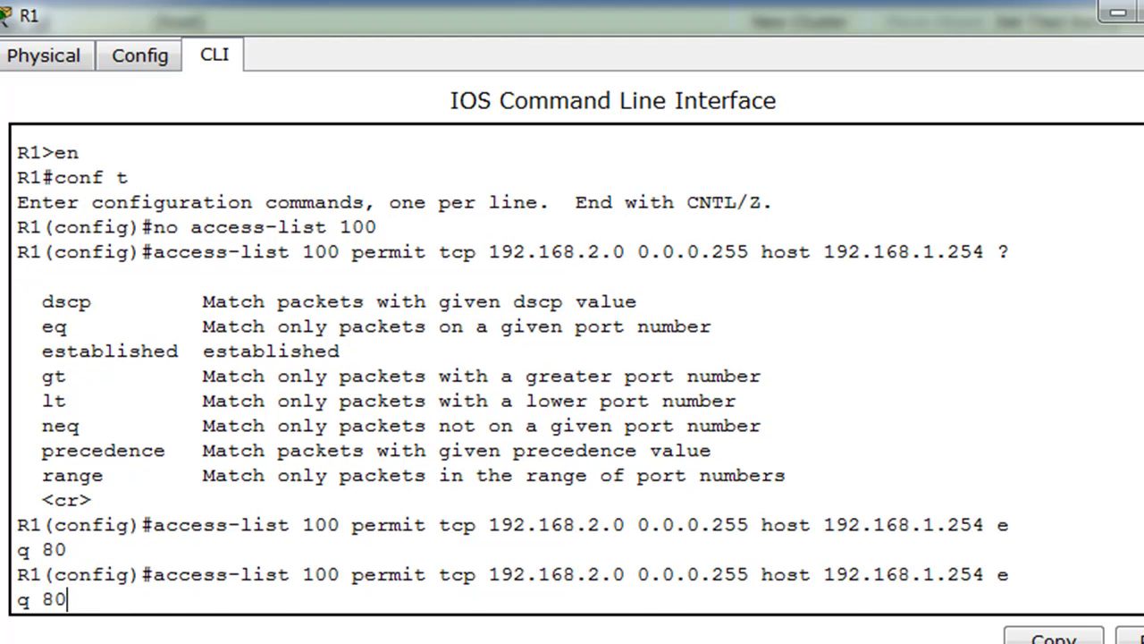
pyautogui.press('BackSpace')
pyautogui.press('BackSpace')
pyautogui.press('BackSpace')
pyautogui.press('BackSpace')
pyautogui.press('BackSpace')
pyautogui.press('BackSpace')
pyautogui.press('BackSpace')
pyautogui.press('BackSpace')
pyautogui.press('BackSpace')
pyautogui.press('BackSpace')
pyautogui.press('BackSpace')
pyautogui.press('BackSpace')
pyautogui.press('BackSpace')
pyautogui.press('BackSpace')
pyautogui.press('BackSpace')
pyautogui.press('BackSpace')
pyautogui.press('BackSpace')
pyautogui.press('BackSpace')
pyautogui.press('BackSpace')
pyautogui.press('BackSpace')
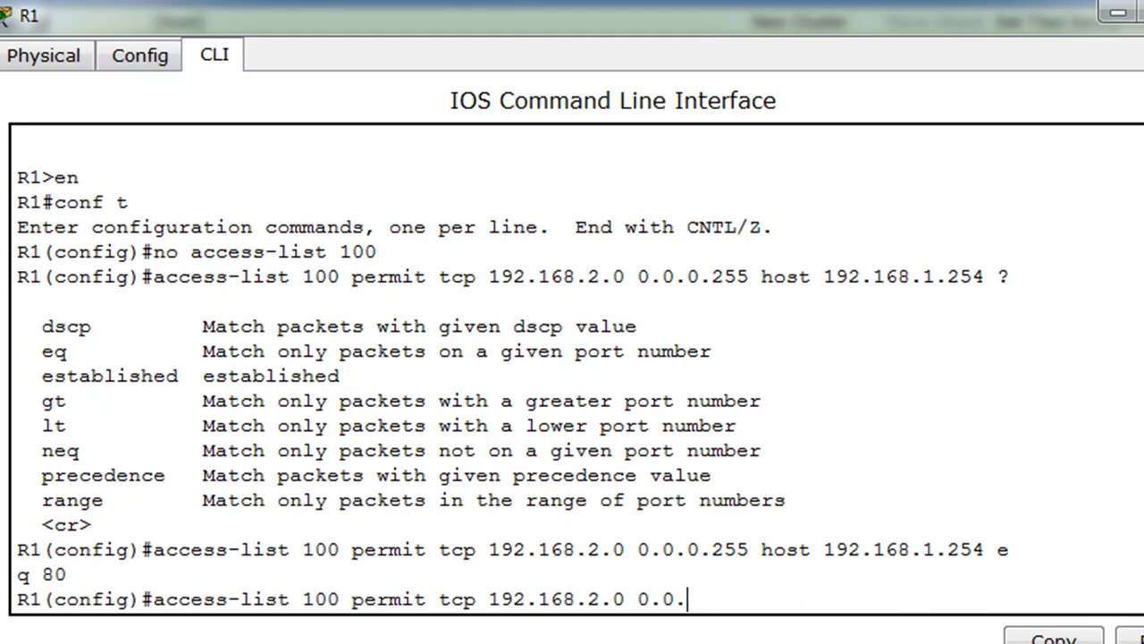
pyautogui.press('BackSpace')
pyautogui.press('BackSpace')
pyautogui.press('BackSpace')
pyautogui.press('BackSpace')
pyautogui.press('BackSpace')
pyautogui.press('BackSpace')
pyautogui.press('BackSpace')
pyautogui.press('BackSpace')
pyautogui.press('BackSpace')
pyautogui.press('BackSpace')
pyautogui.press('BackSpace')
pyautogui.press('BackSpace')
pyautogui.press('BackSpace')
pyautogui.press('BackSpace')
pyautogui.press('BackSpace')
pyautogui.press('BackSpace')
pyautogui.press('BackSpace')
pyautogui.press('BackSpace')
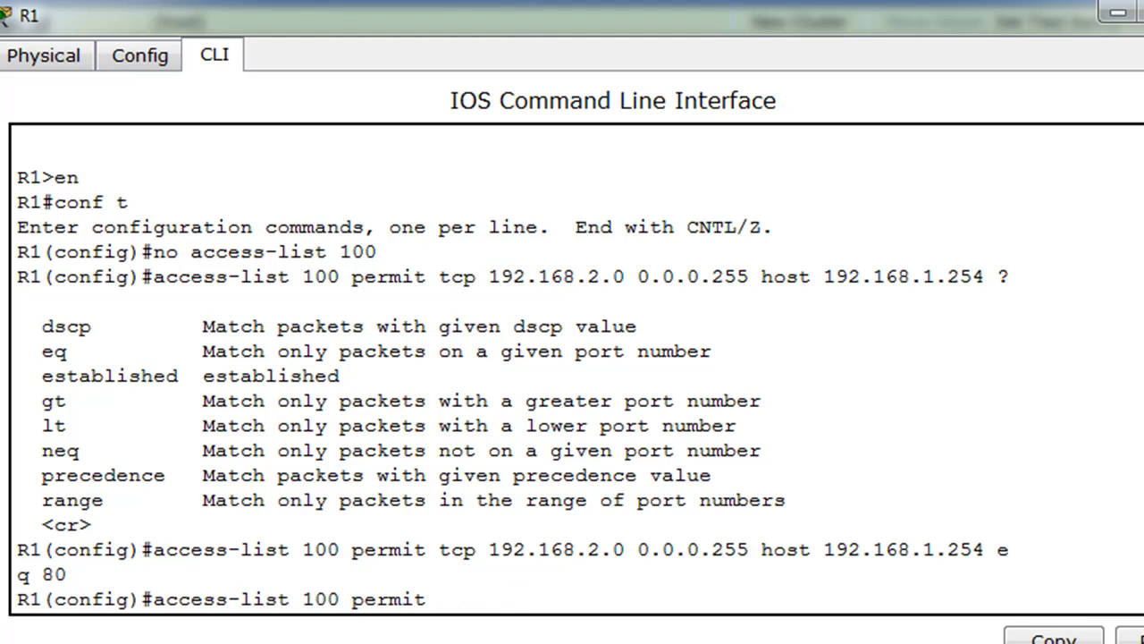
pyautogui.write('ip 192.168.2.0')
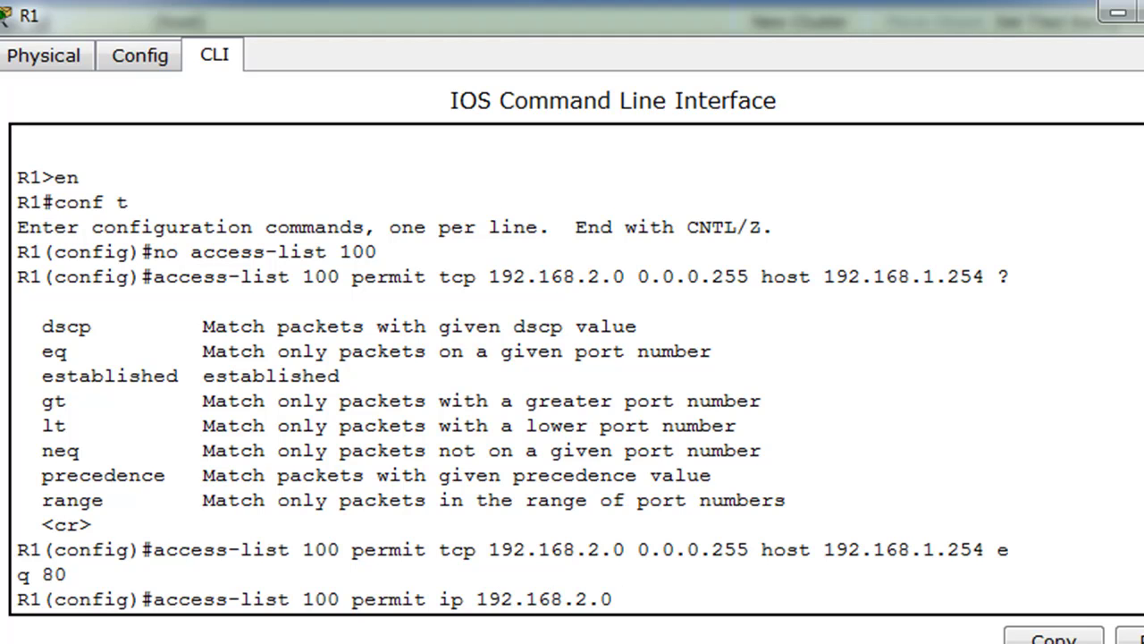
pyautogui.write(' 0.0.0.255')
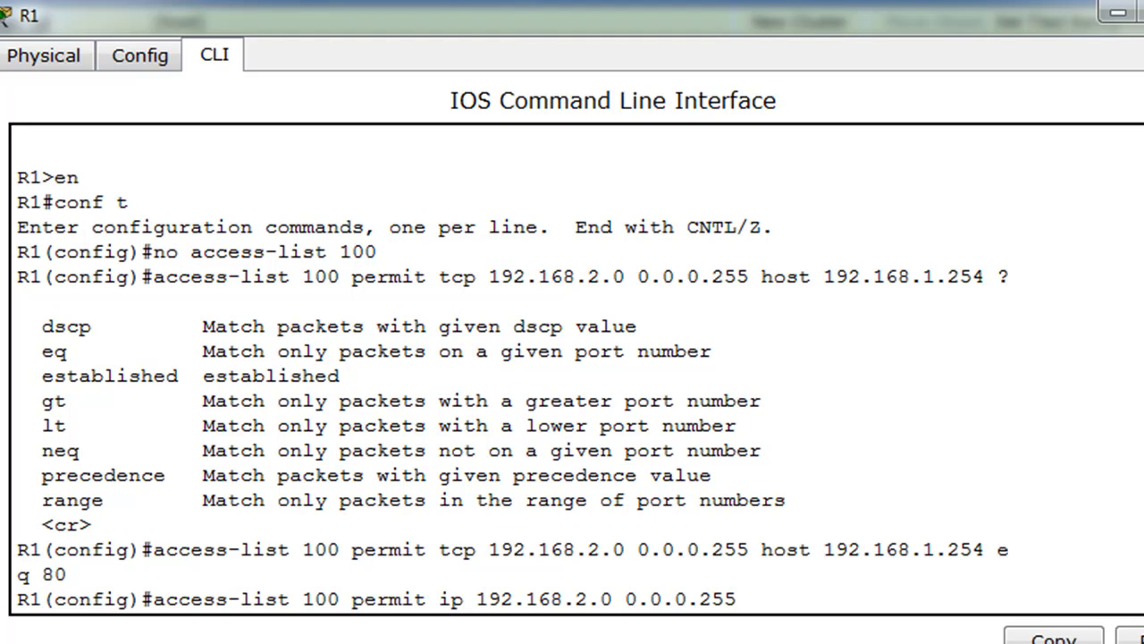
pyautogui.write('192.168.4.0')
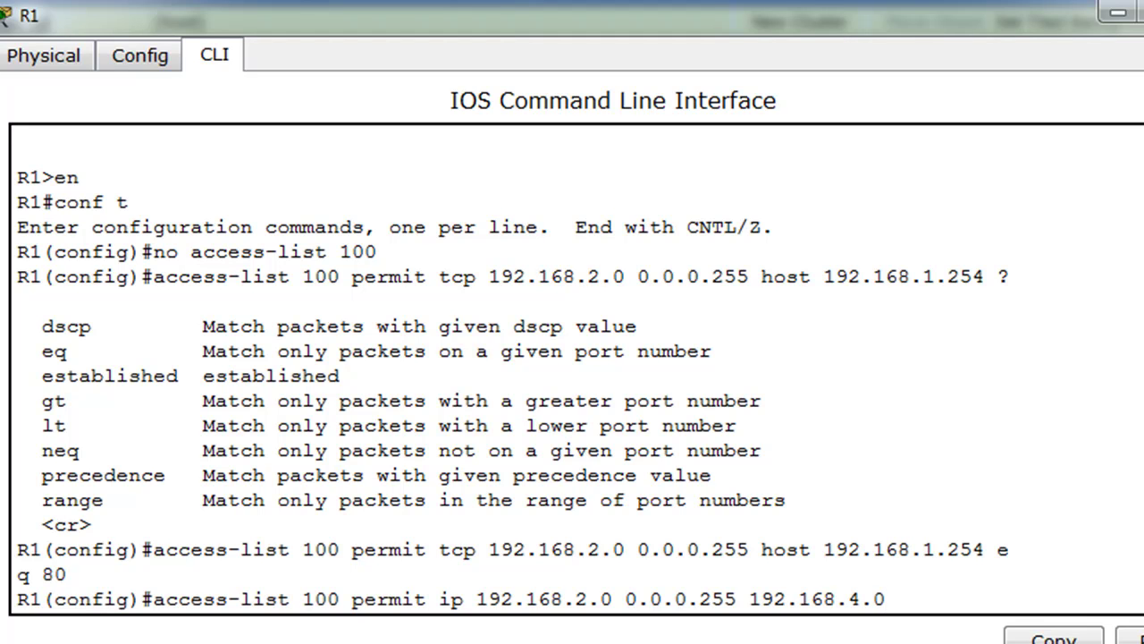
pyautogui.write(' 0.0.0.255')
pyautogui.press('Return')
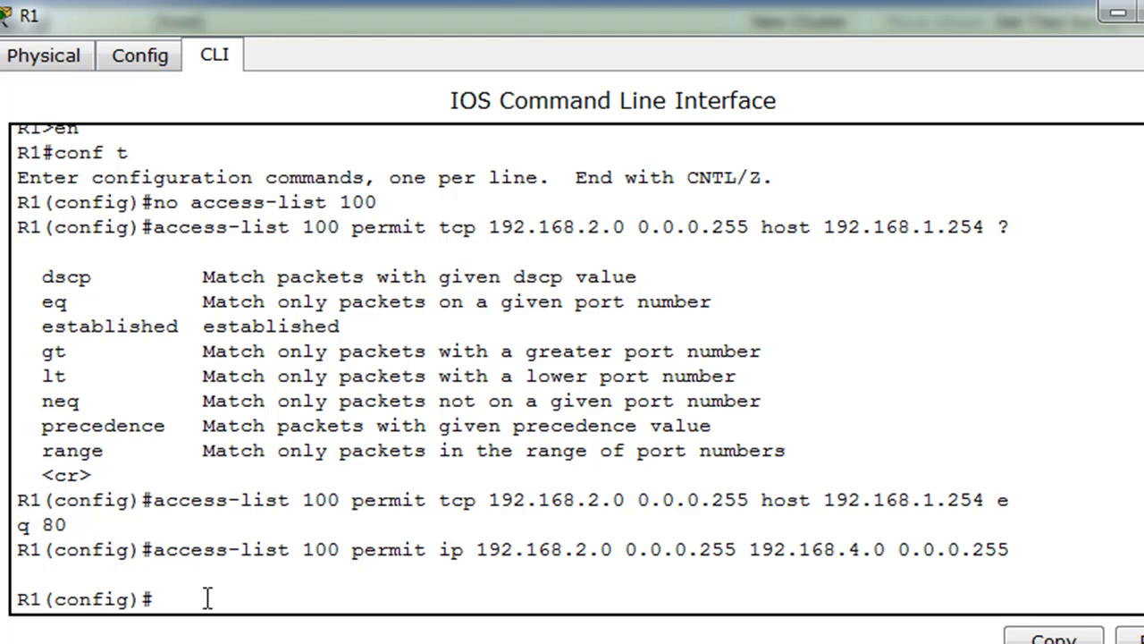
pyautogui.write('access-list 100')
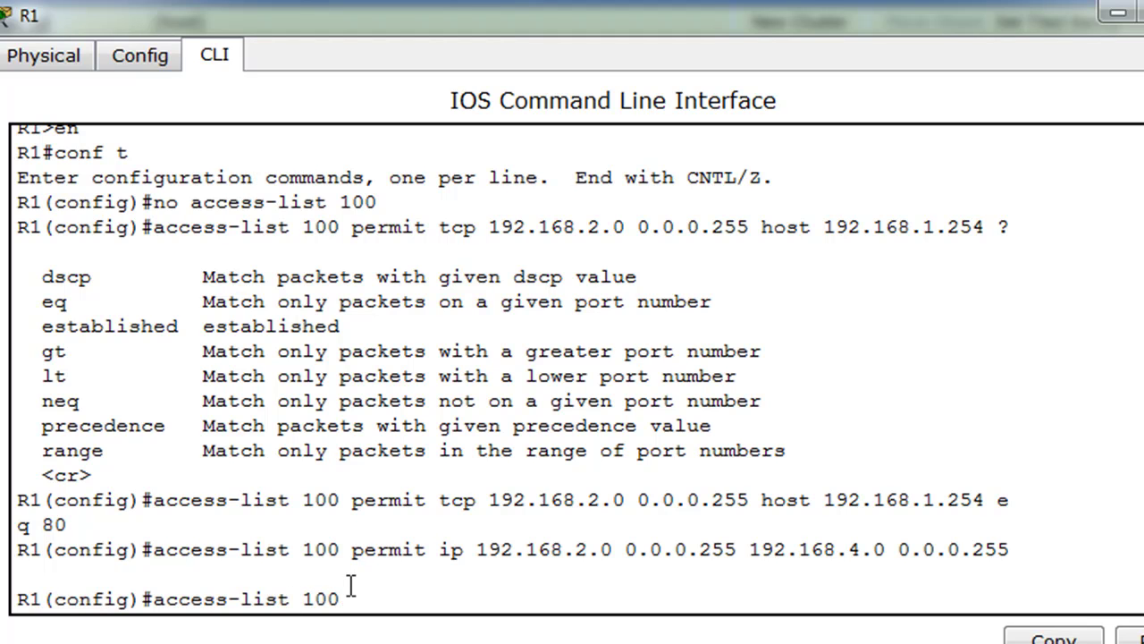
pyautogui.write(' deny any any')
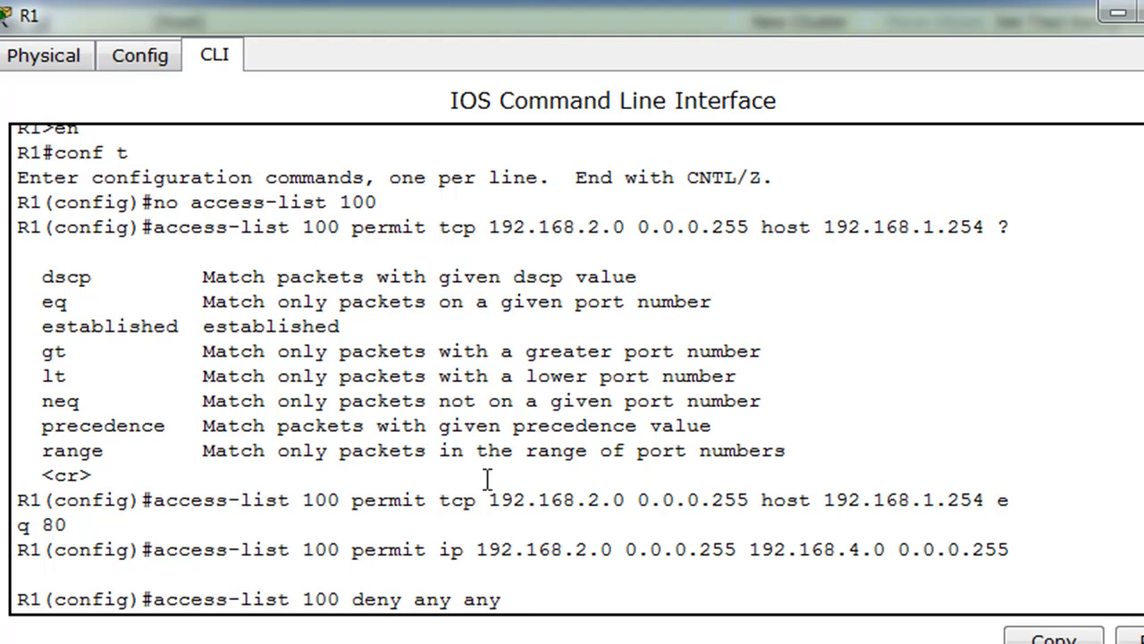
pyautogui.press('BackSpace')
pyautogui.press('BackSpace')
pyautogui.press('BackSpace')
pyautogui.press('BackSpace')
pyautogui.press('BackSpace')
pyautogui.press('BackSpace')
pyautogui.press('BackSpace')
pyautogui.press('BackSpace')
pyautogui.press('BackSpace')
pyautogui.press('BackSpace')
pyautogui.press('BackSpace')
pyautogui.press('BackSpace')
pyautogui.press('BackSpace')
pyautogui.press('BackSpace')
pyautogui.press('BackSpace')
pyautogui.press('BackSpace')
pyautogui.press('BackSpace')
pyautogui.press('BackSpace')
pyautogui.press('BackSpace')
pyautogui.press('BackSpace')
pyautogui.press('BackSpace')
pyautogui.press('BackSpace')
pyautogui.press('BackSpace')
pyautogui.press('BackSpace')
pyautogui.press('BackSpace')
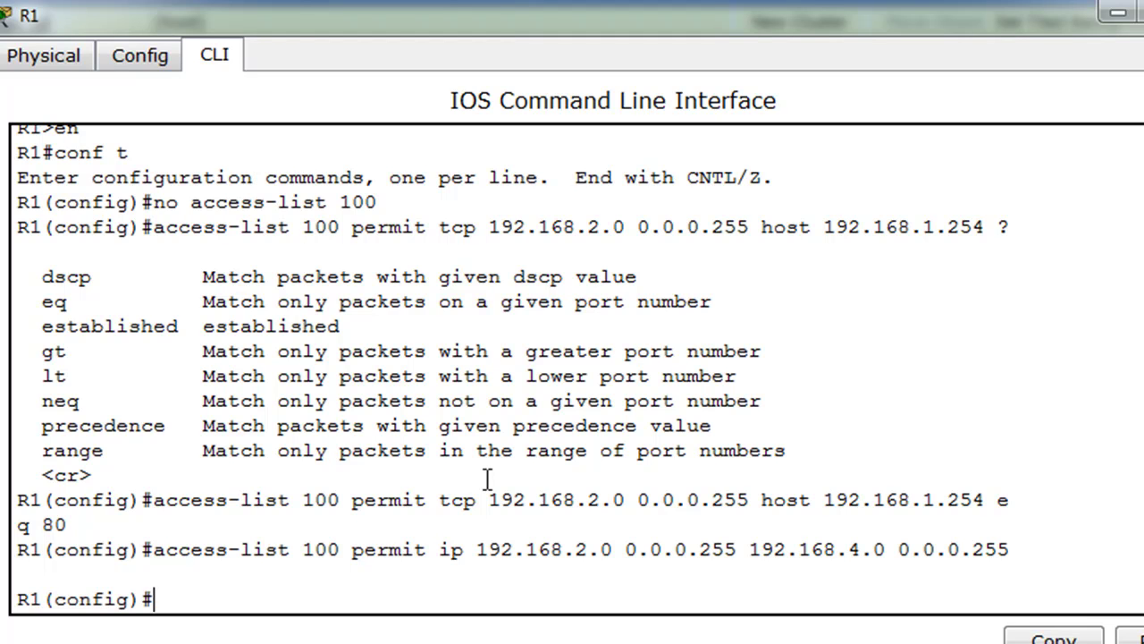
# Enter interface fa0/1 and apply 'ip access-group 100 in'
pyautogui.write('int fa')
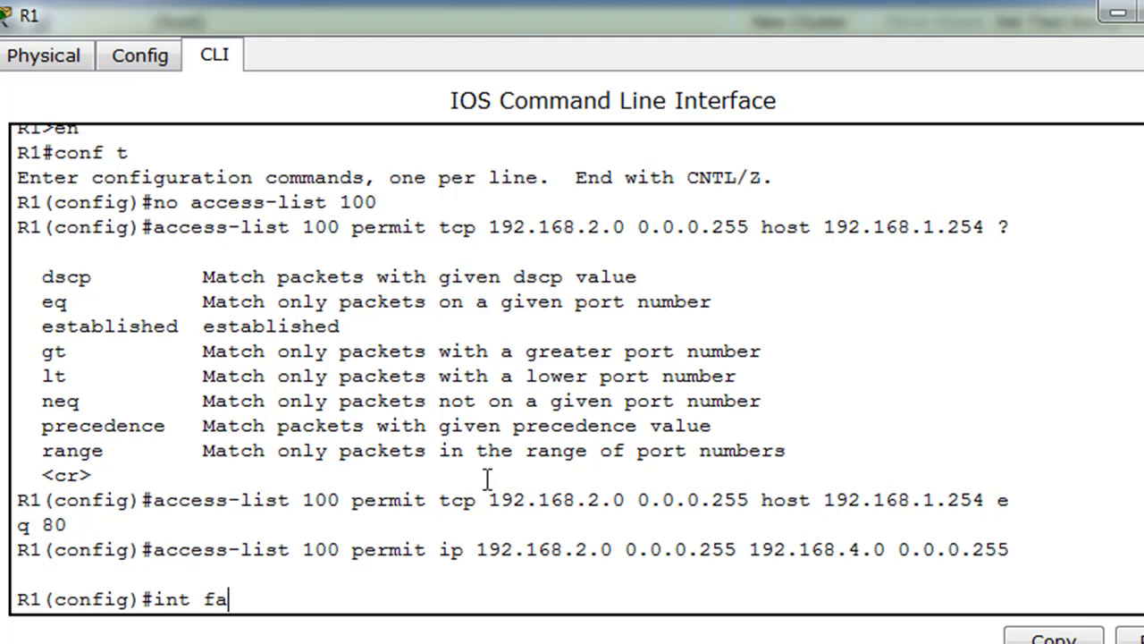
pyautogui.write('0/1')
pyautogui.press('Return')
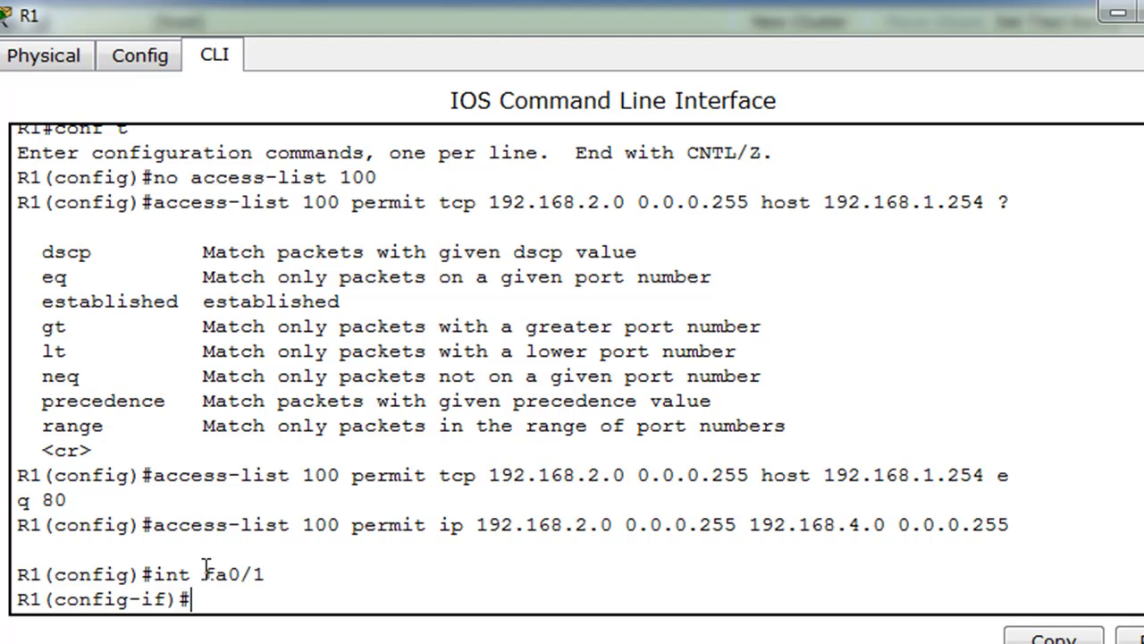
pyautogui.moveTo(204, 573); pyautogui.dragTo(276, 573)
pyautogui.click(278, 598)
pyautogui.write('ip acc')
pyautogui.press('Tab')
pyautogui.write('100 in')
pyautogui.press('Return')
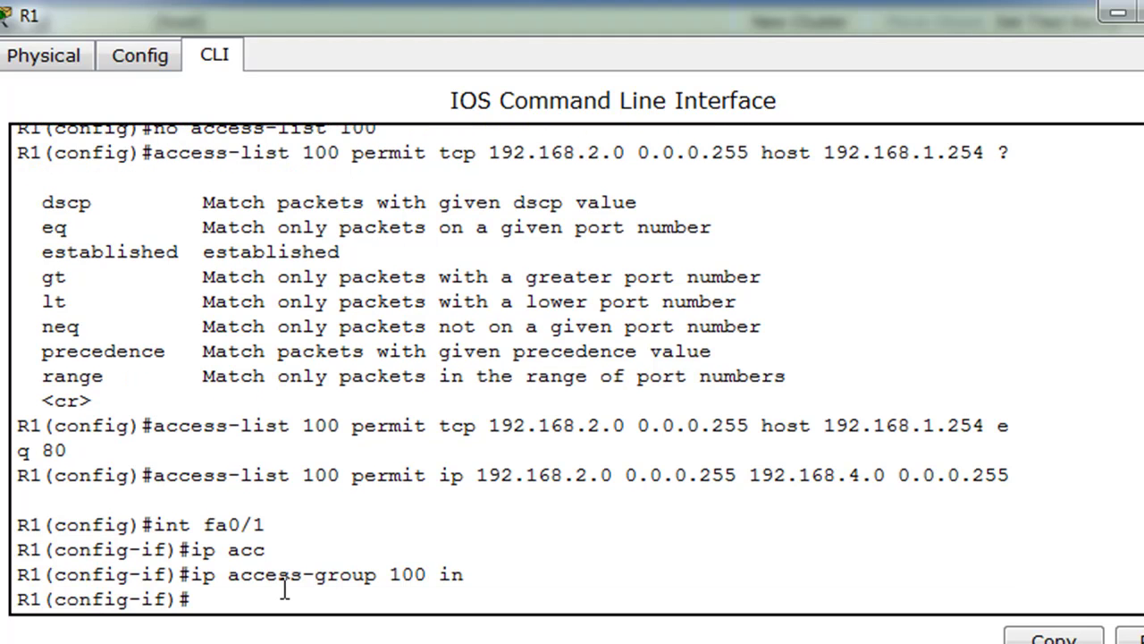
# Show R1's running config and verify access-group 100 inbound on FastEthernet0/1
pyautogui.hotkey('ctrl', 'z')
pyautogui.write('show run')
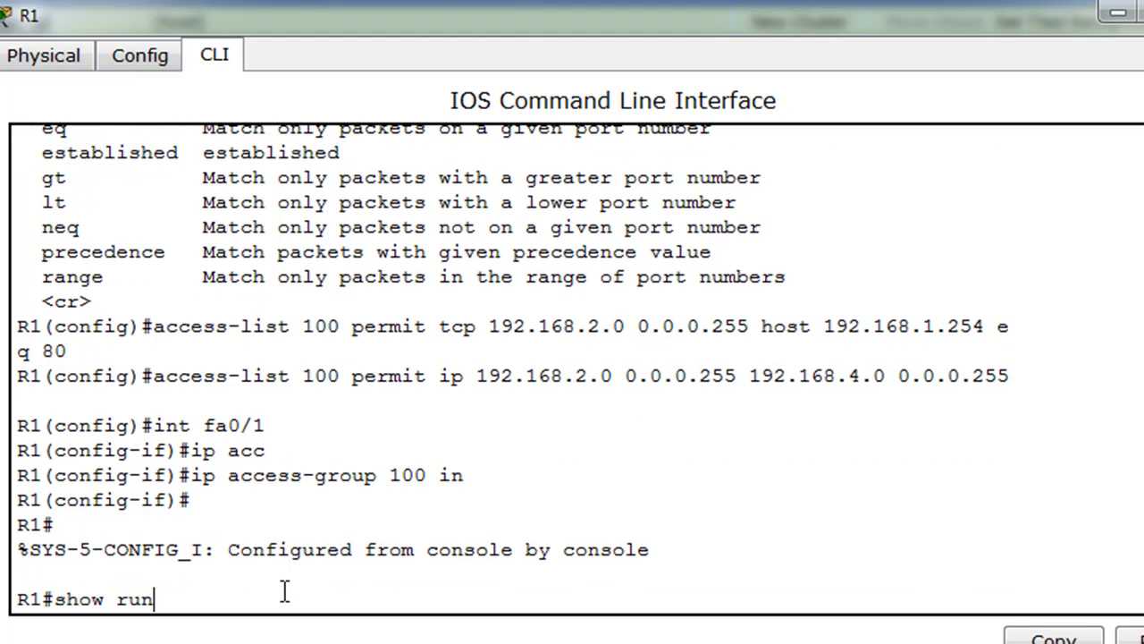
pyautogui.press('Return')
pyautogui.press('space')
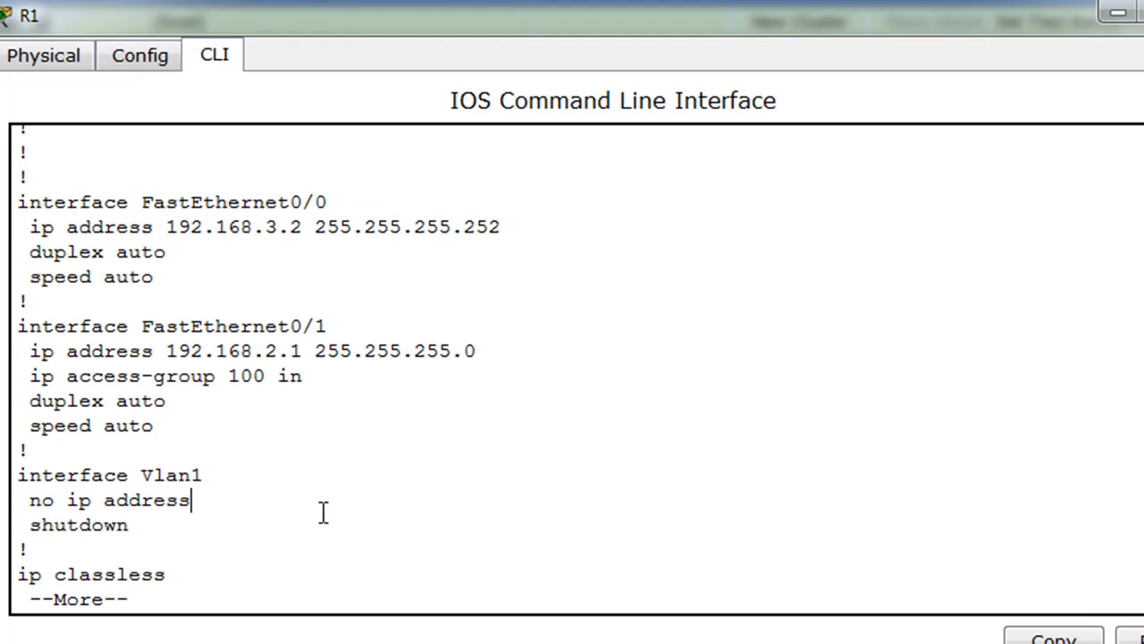
pyautogui.moveTo(20, 327); pyautogui.dragTo(360, 394)
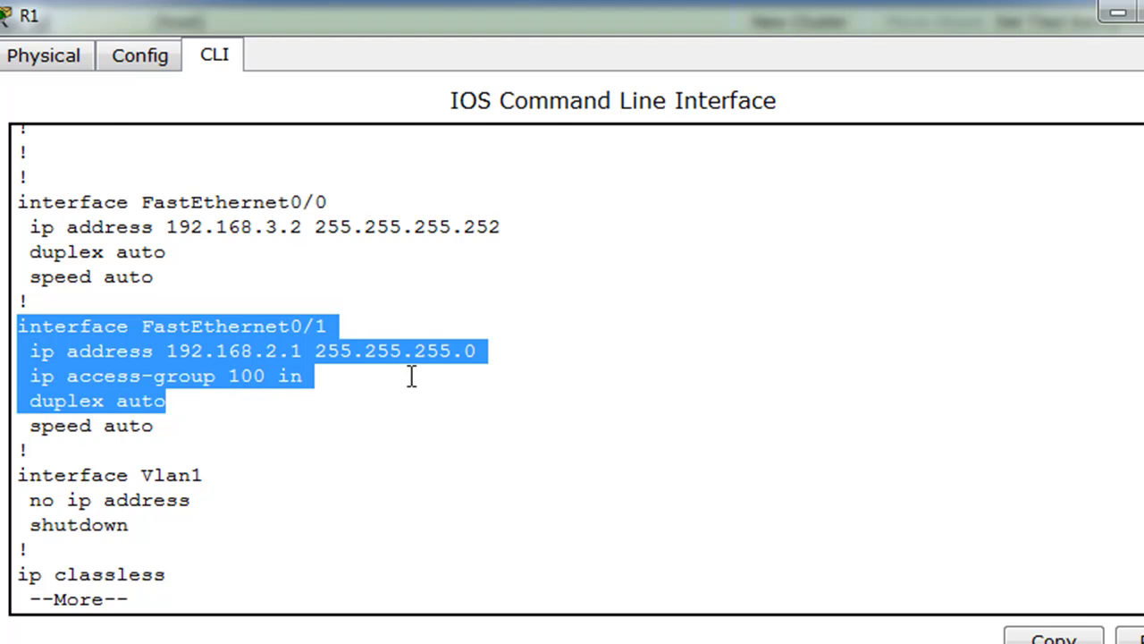
pyautogui.press('space')
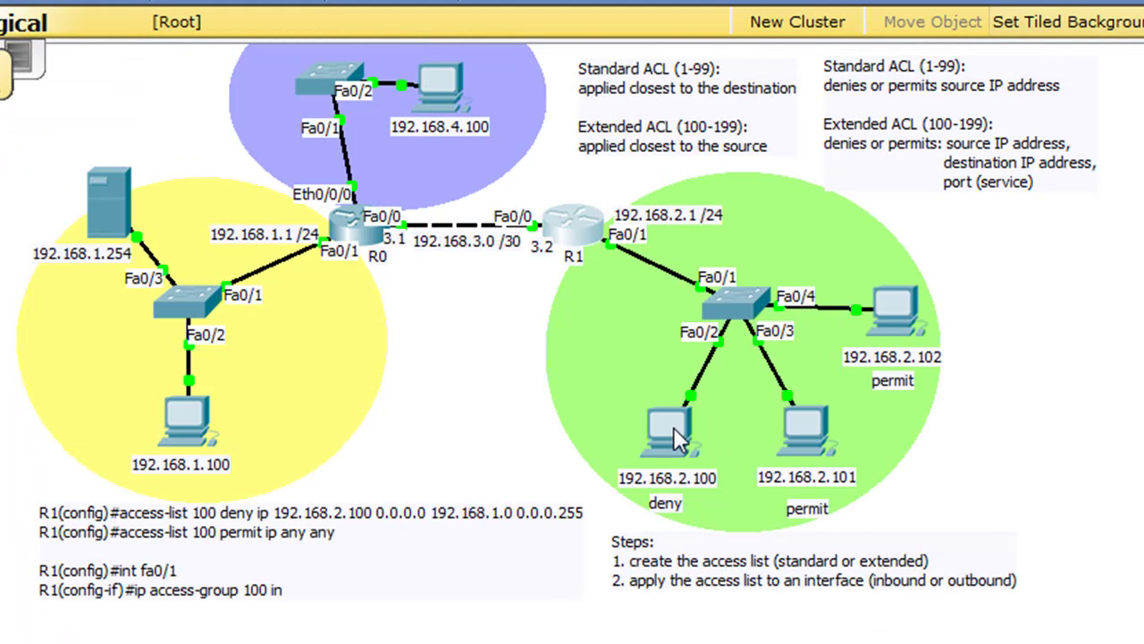
pyautogui.click(672, 428)
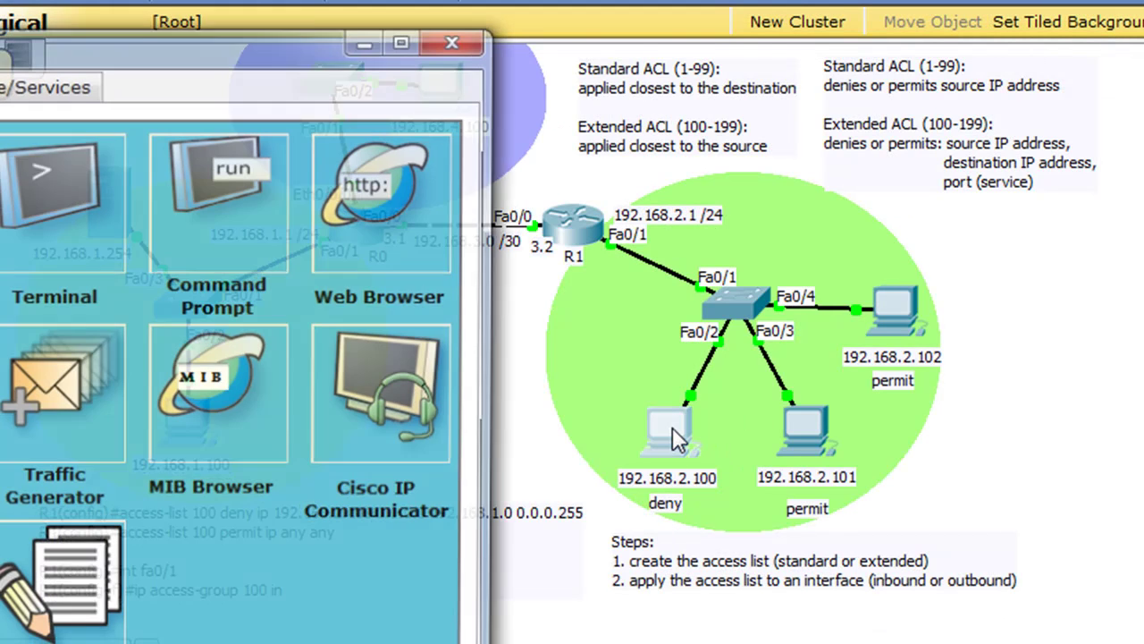
pyautogui.moveTo(140, 69); pyautogui.dragTo(564, 48)
pyautogui.click(792, 184)
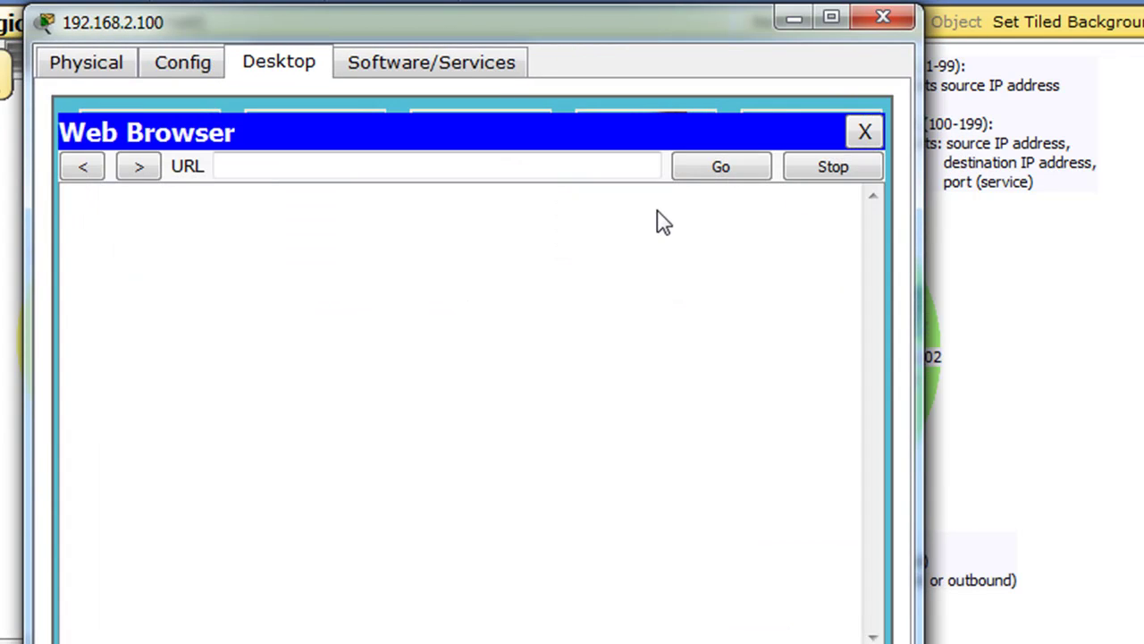
pyautogui.click(269, 165)
pyautogui.write('192.168.1.254')
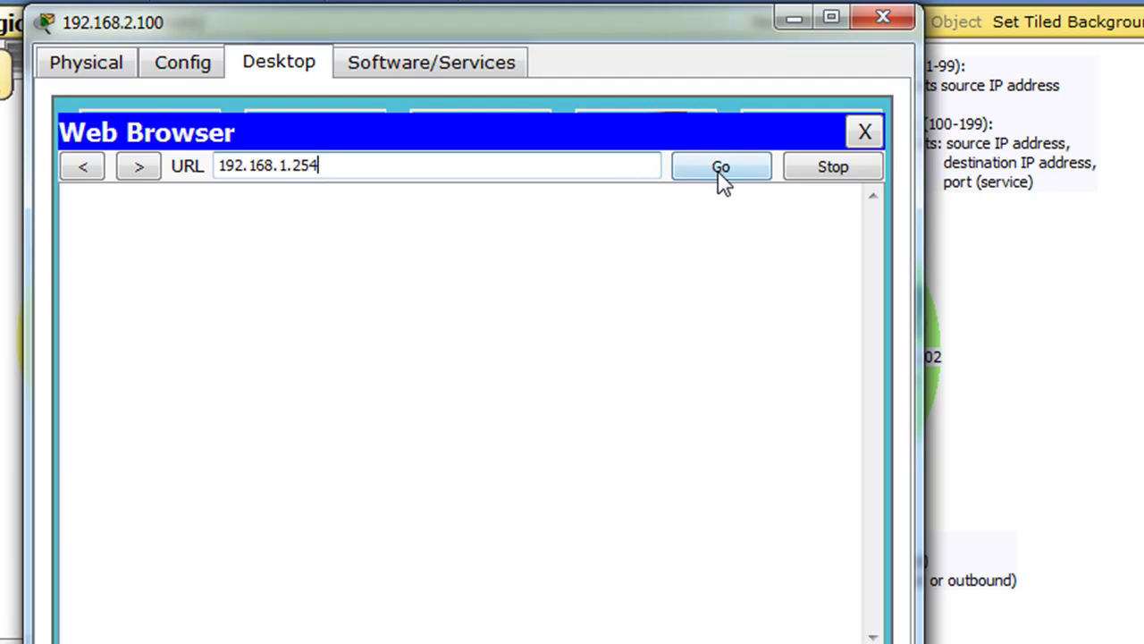
pyautogui.click(720, 170)
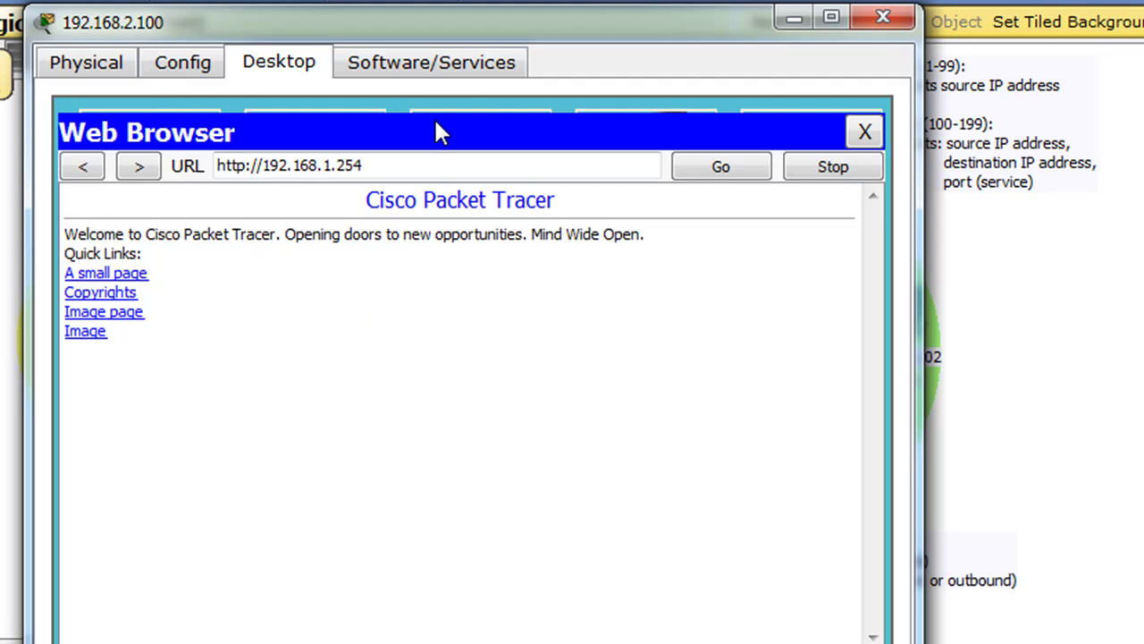
# Rerun the ping to 192.168.1.100 from the PC's command prompt; it fails
pyautogui.click(865, 132)
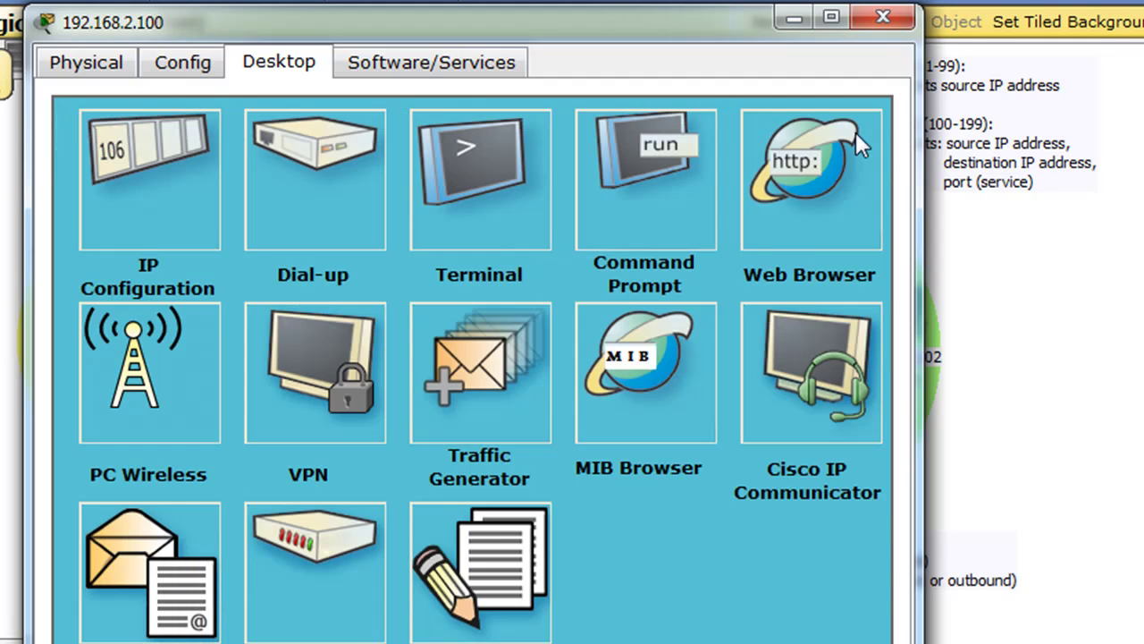
pyautogui.click(646, 161)
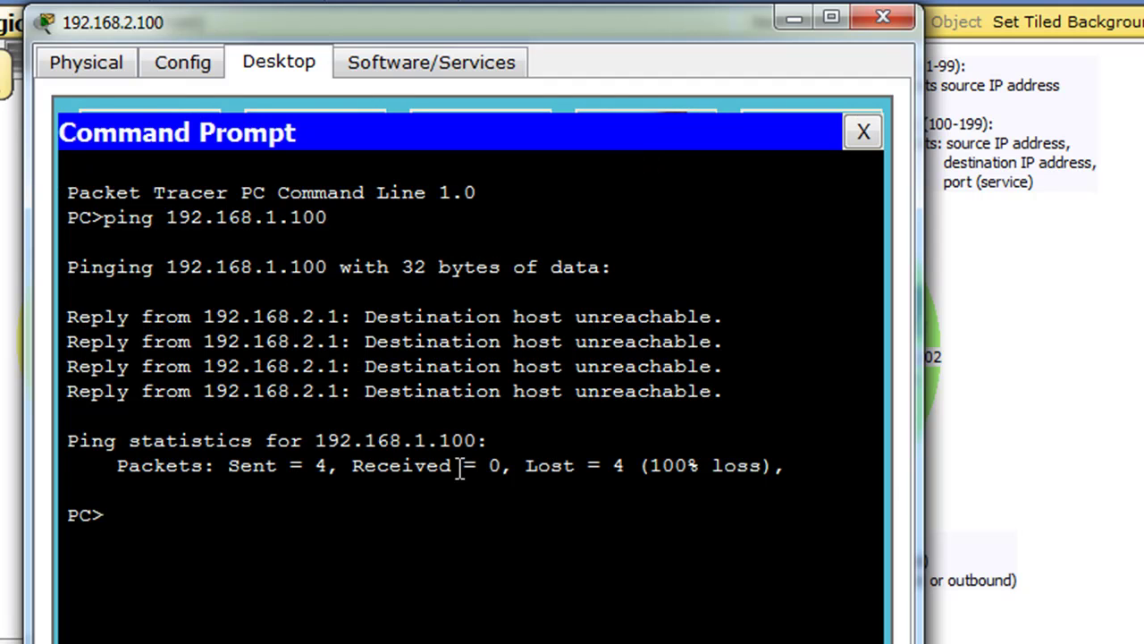
pyautogui.press('Up')
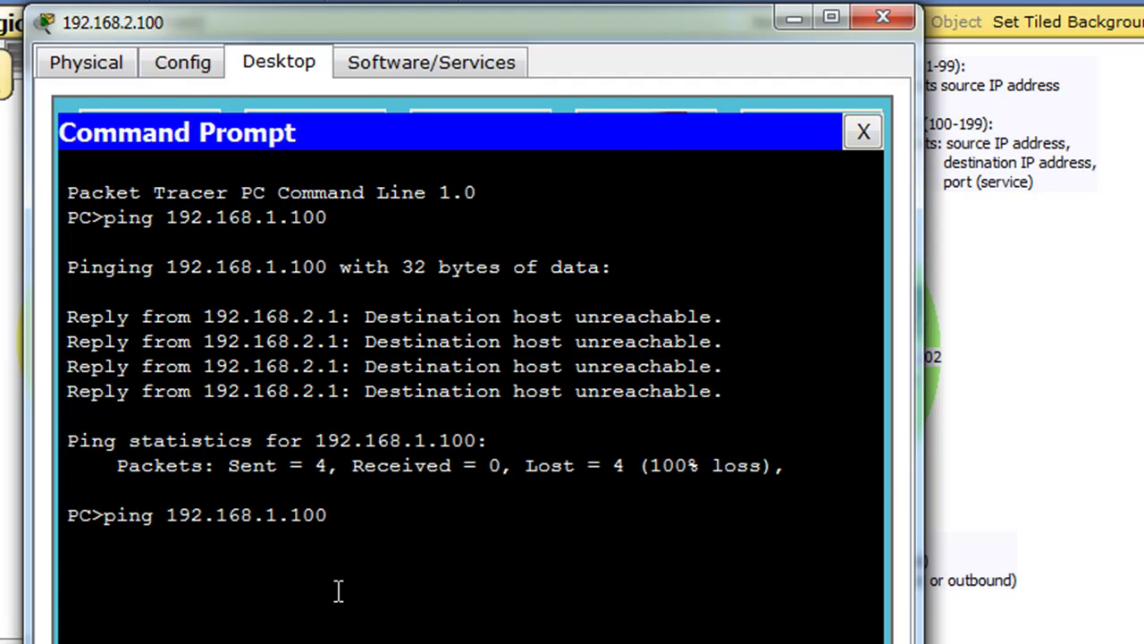
pyautogui.press('Return')
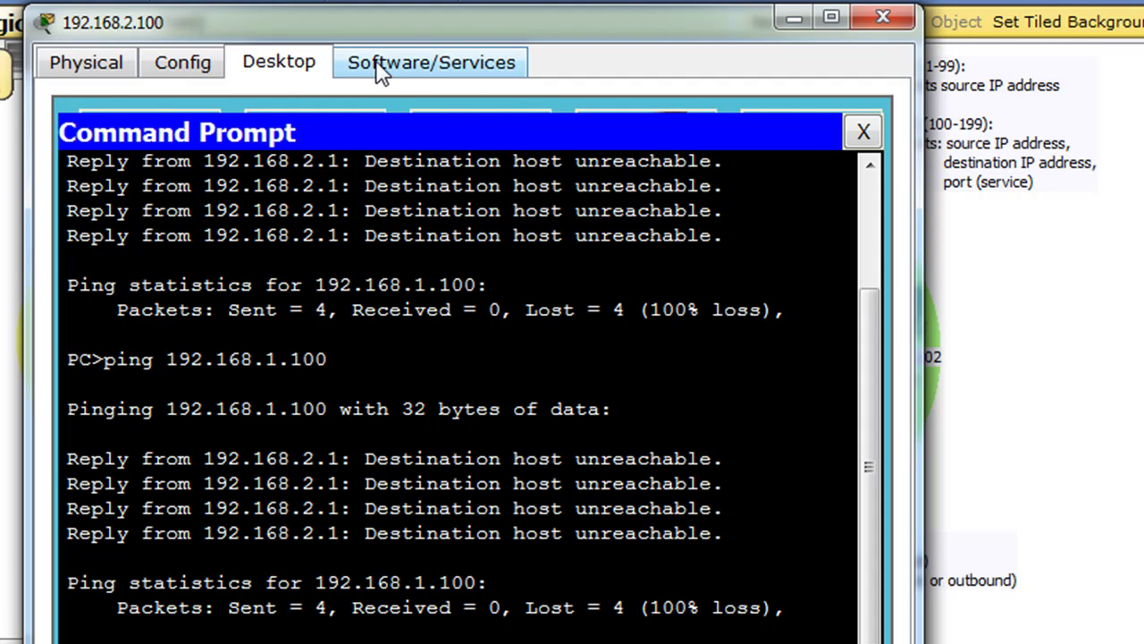
# Ping 192.168.1.254 and see destination host unreachable
pyautogui.moveTo(431, 19); pyautogui.dragTo(464, 567)
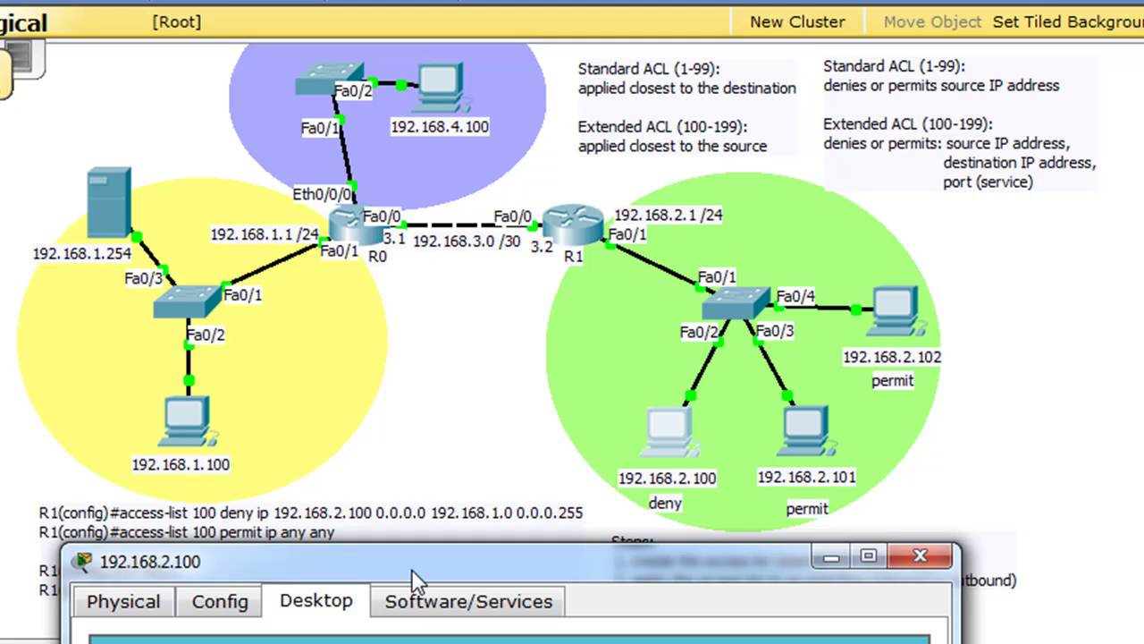
pyautogui.moveTo(425, 568); pyautogui.dragTo(413, 29)
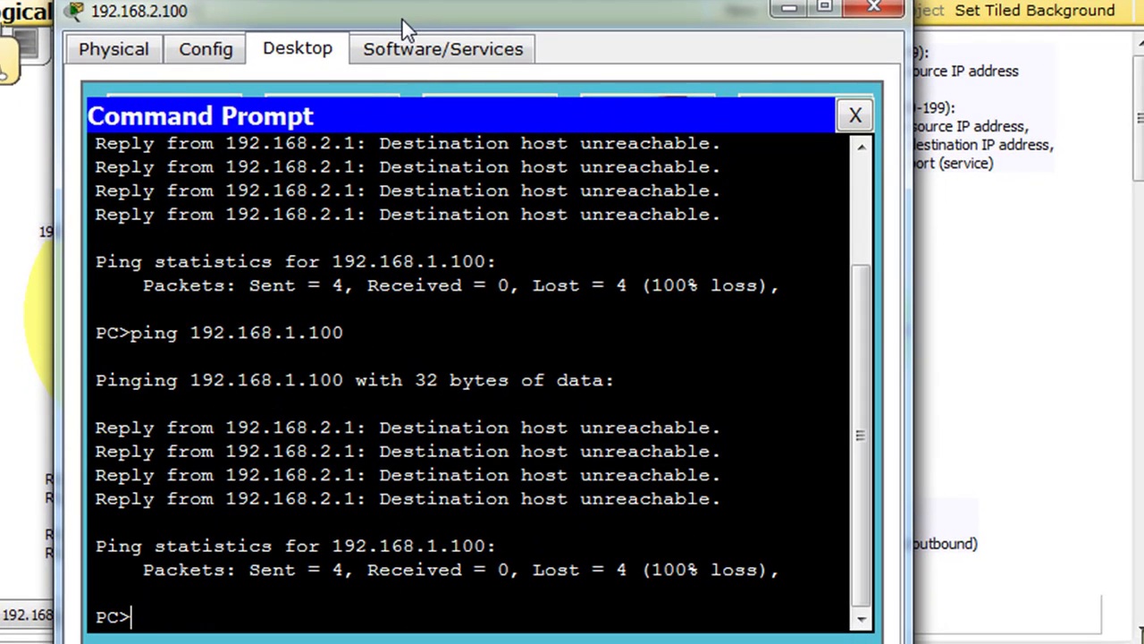
pyautogui.press('Up')
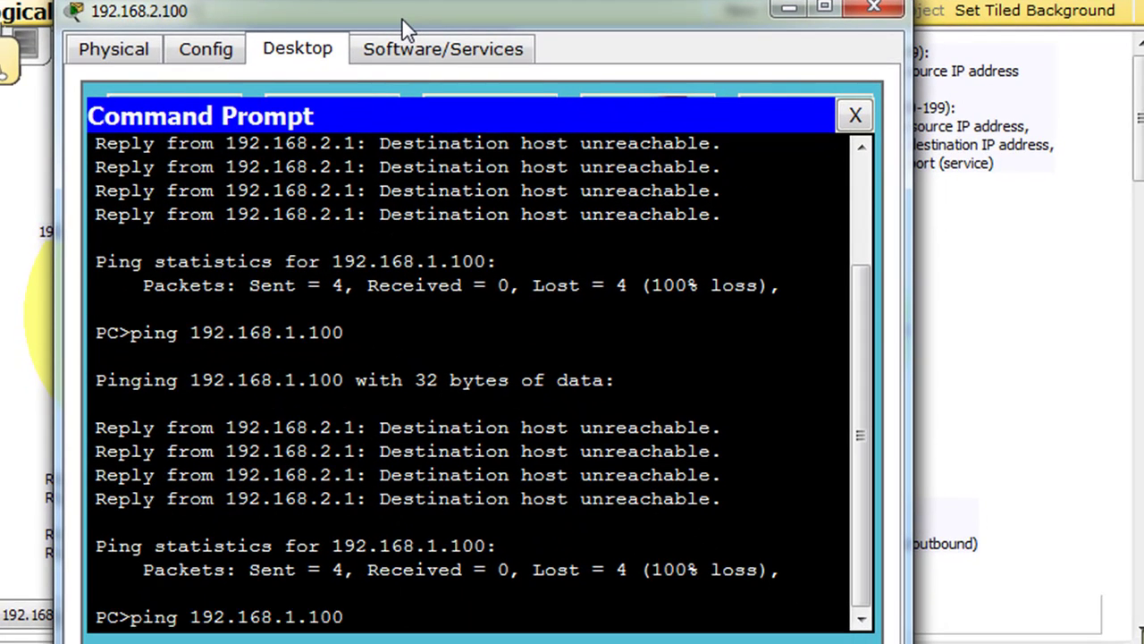
pyautogui.press('BackSpace')
pyautogui.press('BackSpace')
pyautogui.press('BackSpace')
pyautogui.write('254')
pyautogui.press('Return')
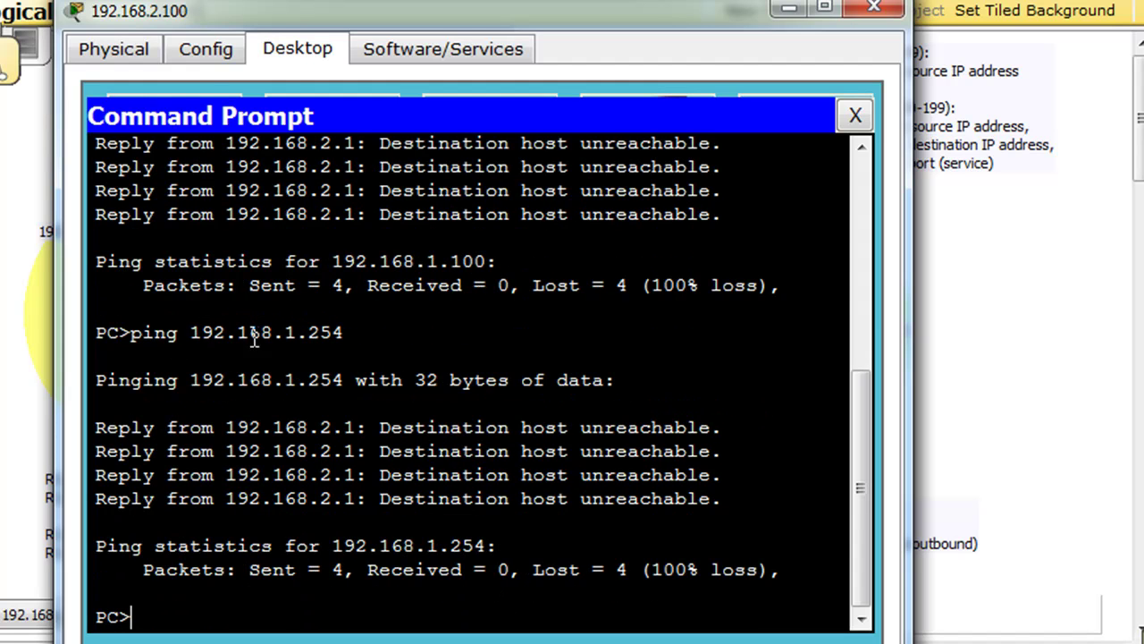
pyautogui.click(398, 52)
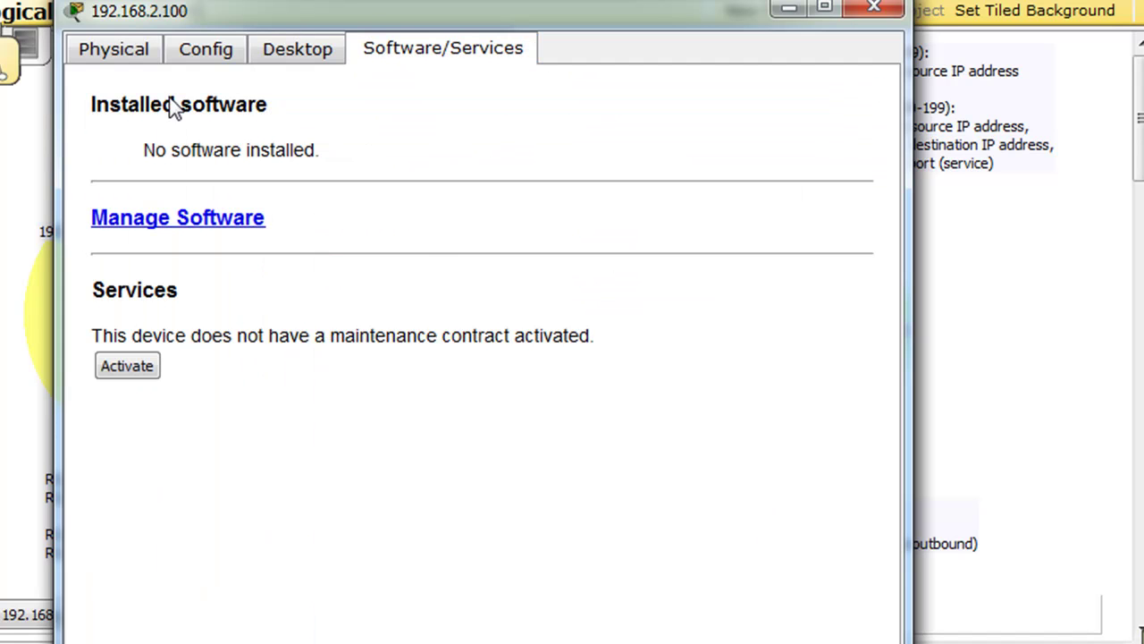
pyautogui.click(280, 63)
pyautogui.click(863, 115)
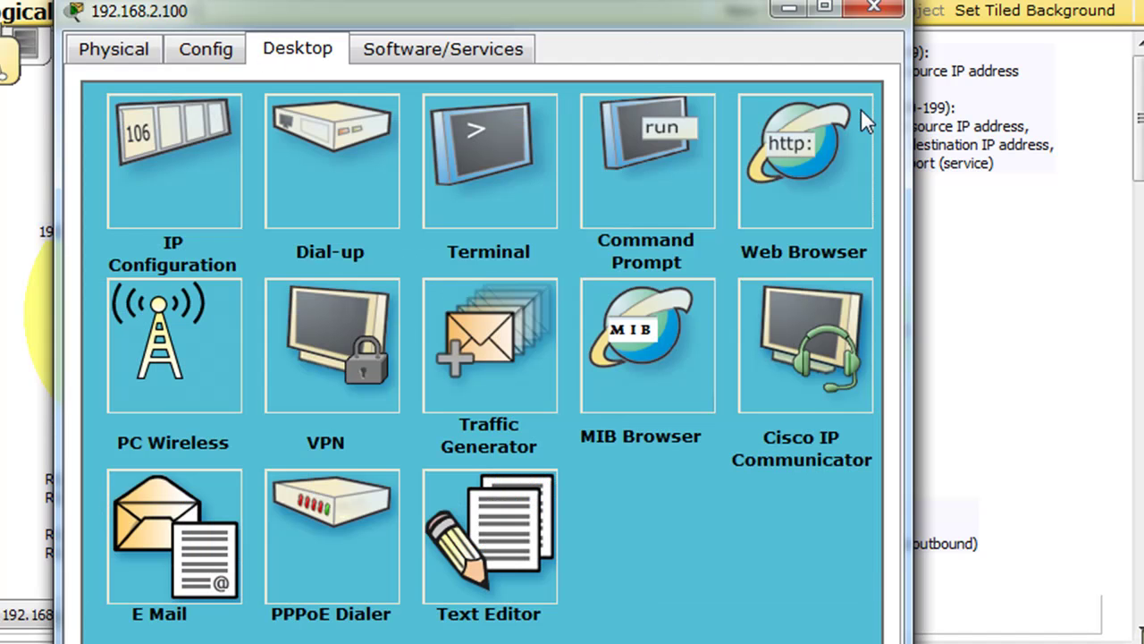
pyautogui.click(792, 143)
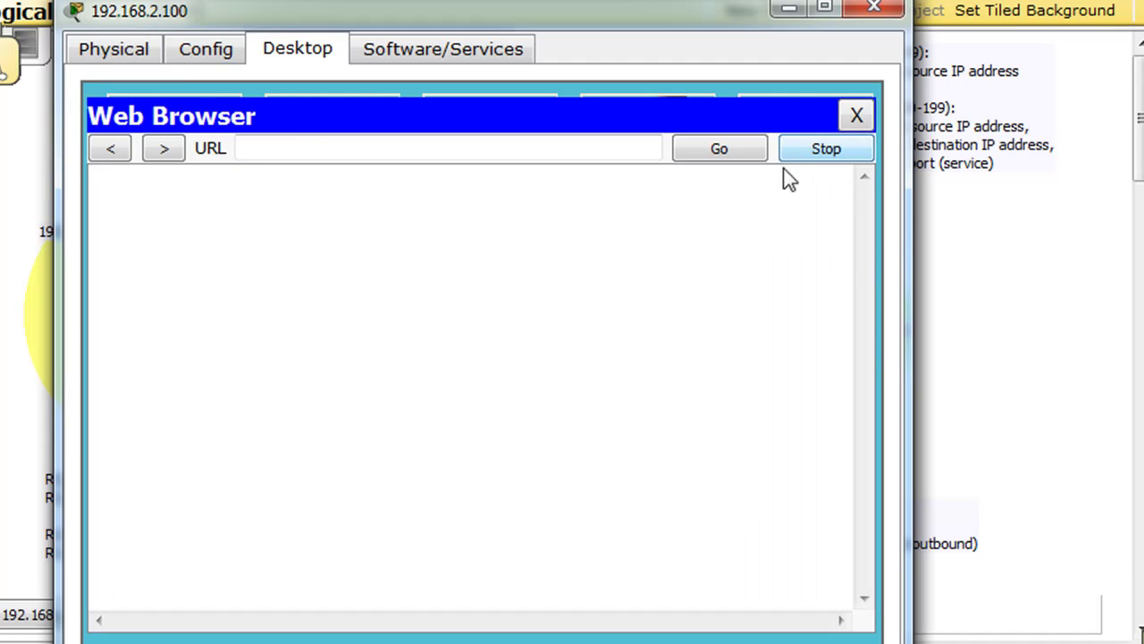
pyautogui.click(328, 152)
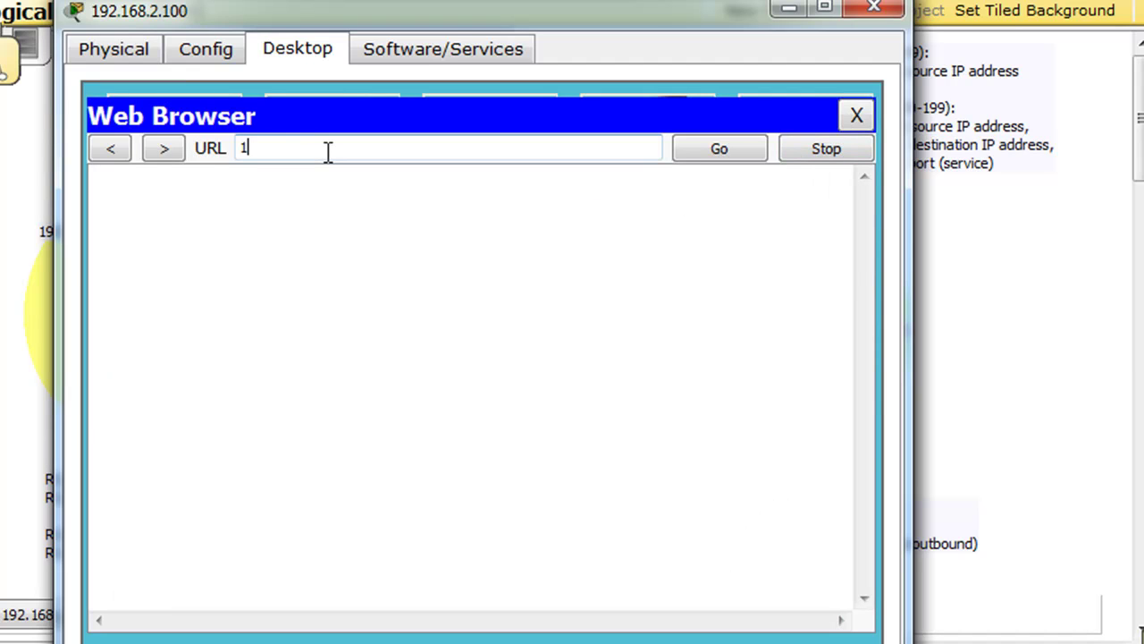
pyautogui.write('192.168.1.254')
pyautogui.press('Return')
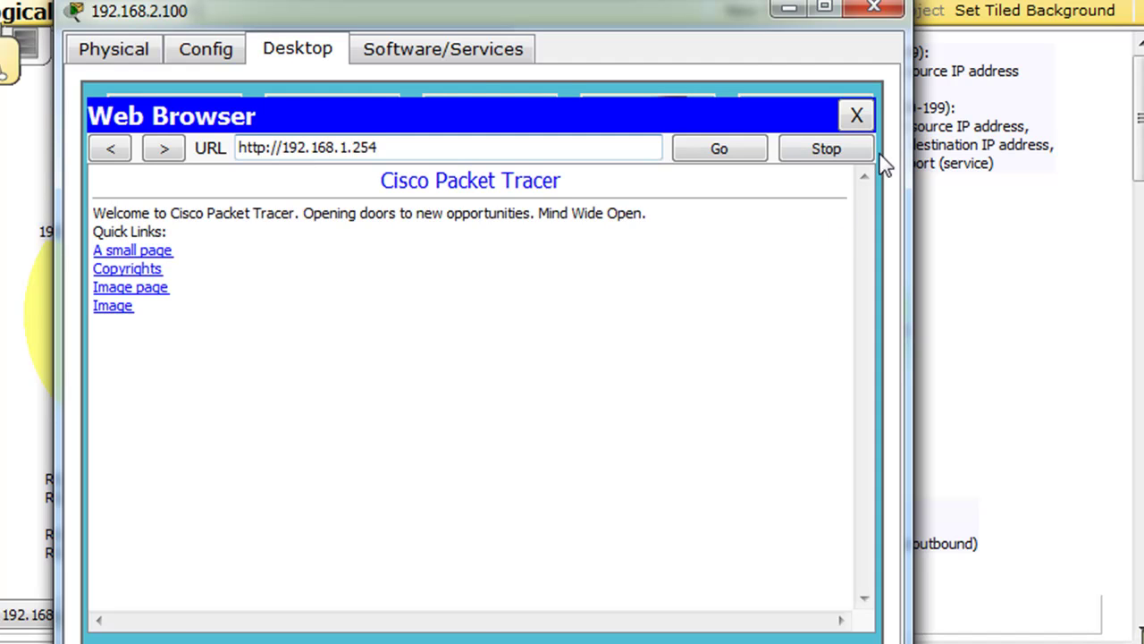
pyautogui.click(856, 116)
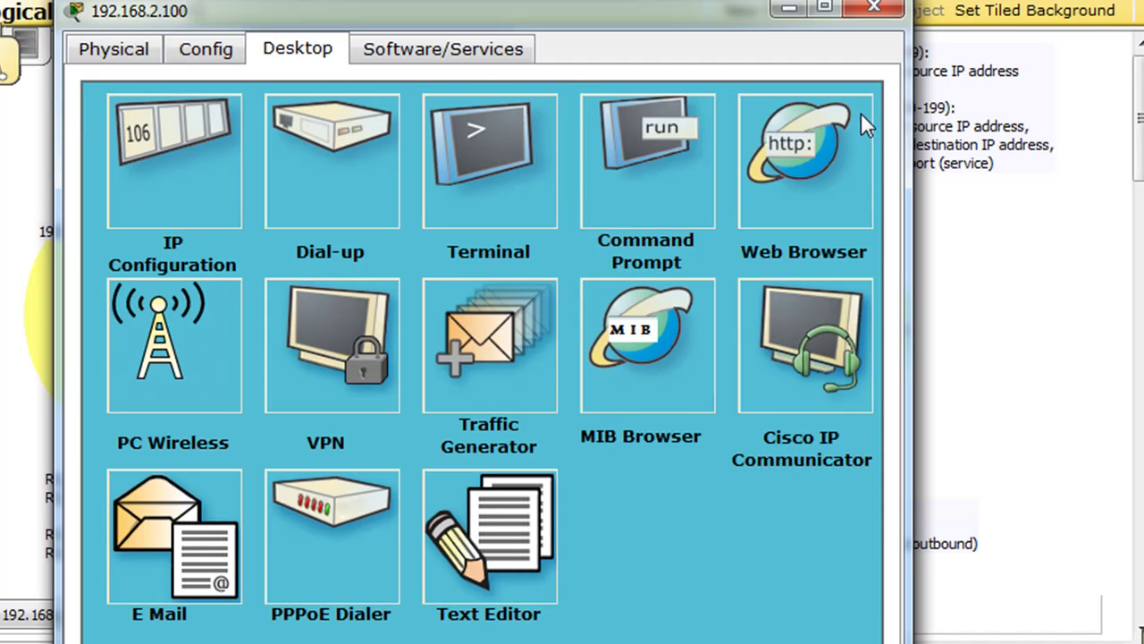
# Ping 192.168.4.100 successfully from the PC, then close the PC's window
pyautogui.click(613, 159)
pyautogui.press('Up')
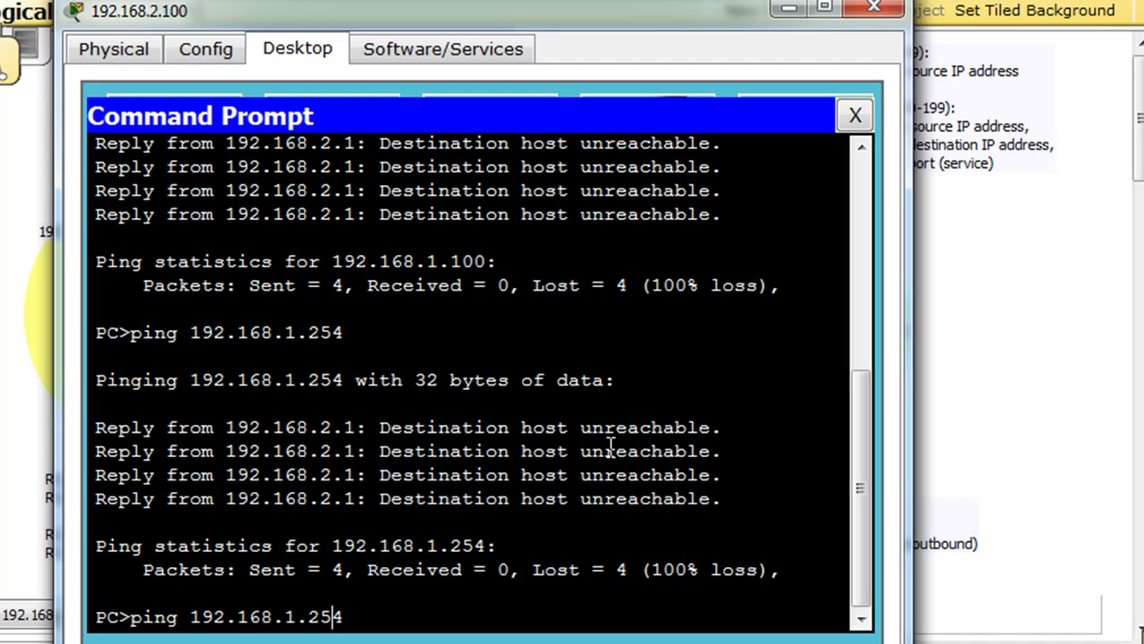
pyautogui.press('BackSpace')
pyautogui.press('BackSpace')
pyautogui.press('BackSpace')
pyautogui.press('BackSpace')
pyautogui.write('4.100')
pyautogui.press('Return')
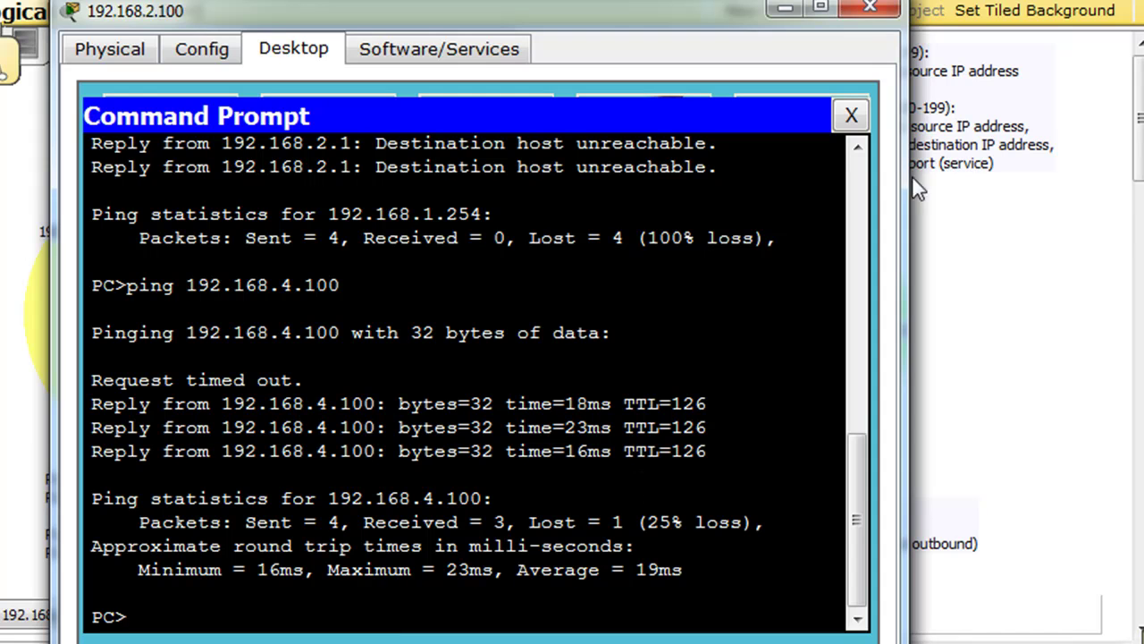
pyautogui.click(870, 9)
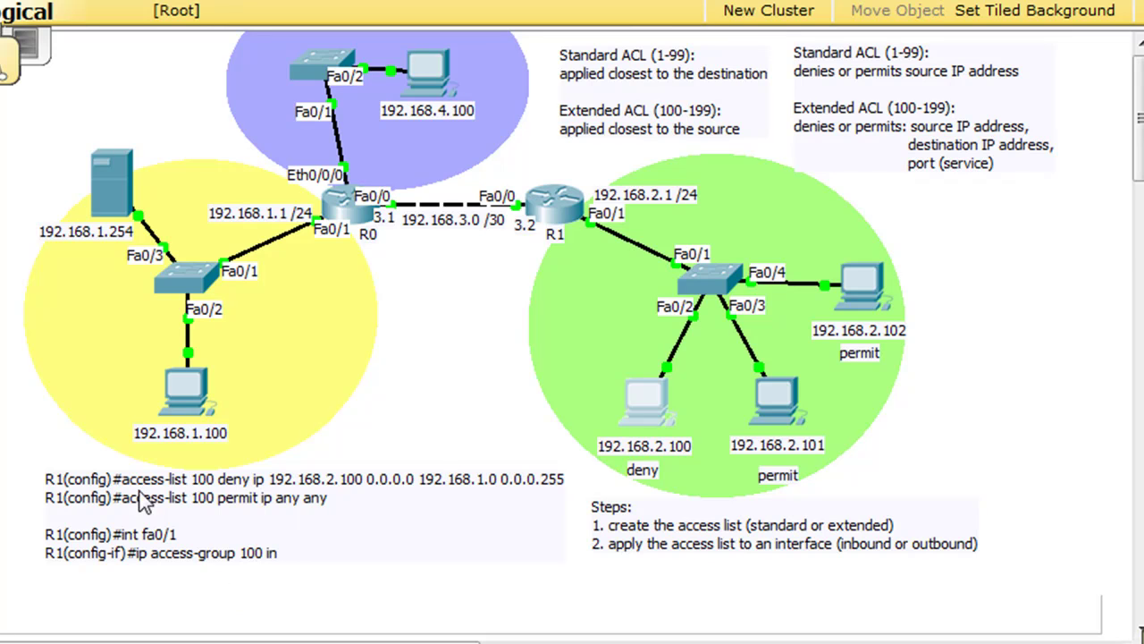
# Begin editing the ACL 100 note in the workspace
pyautogui.moveTo(277, 478)
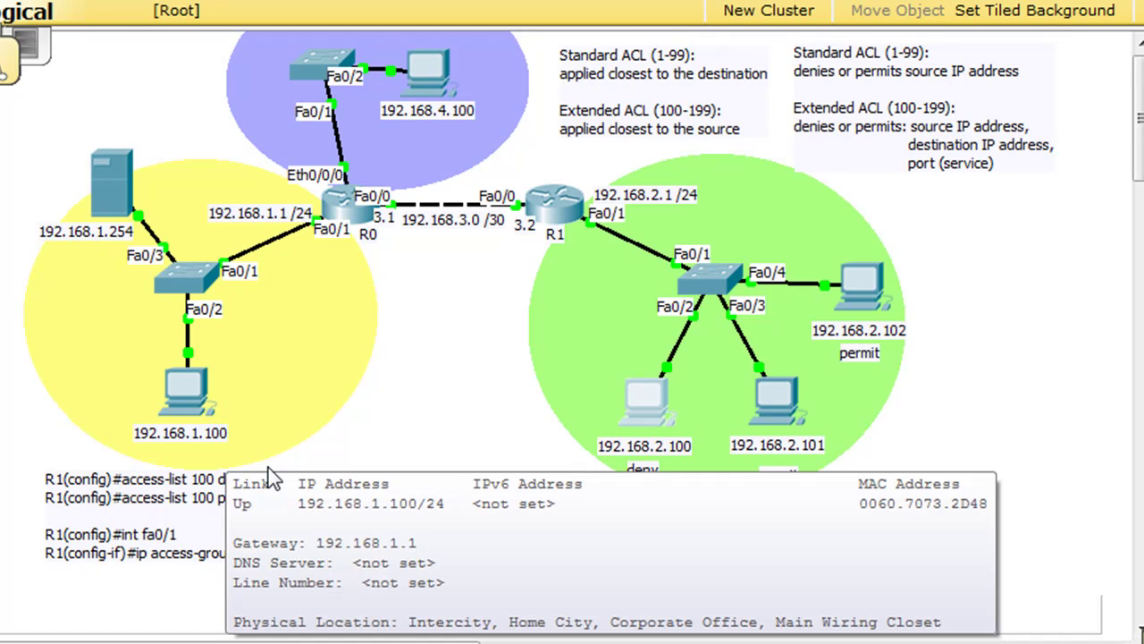